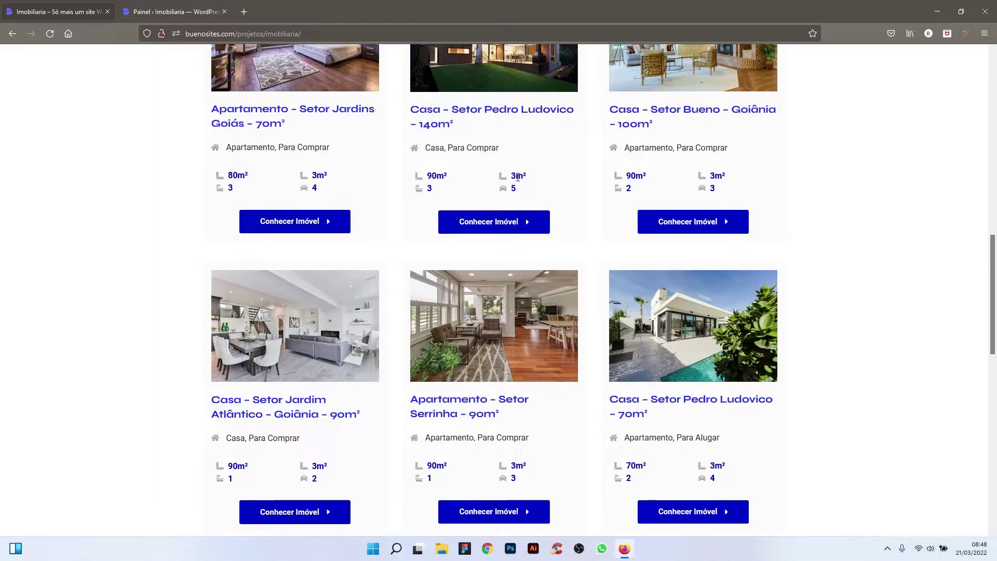
Step: Look over the real-estate home page's property listings, broker contact form and footer
scroll(539, 232, "down", 4)
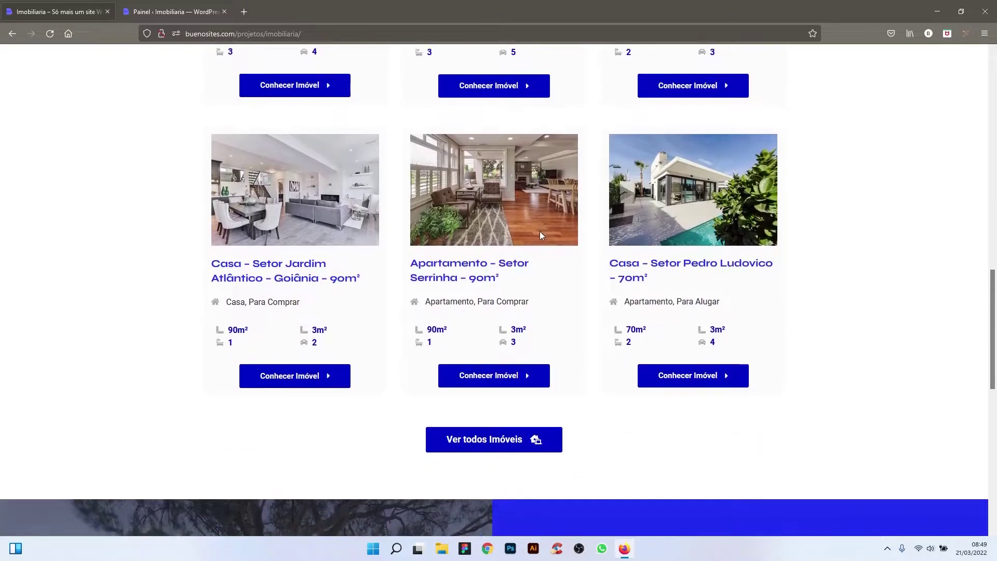
scroll(541, 235, "down", 5)
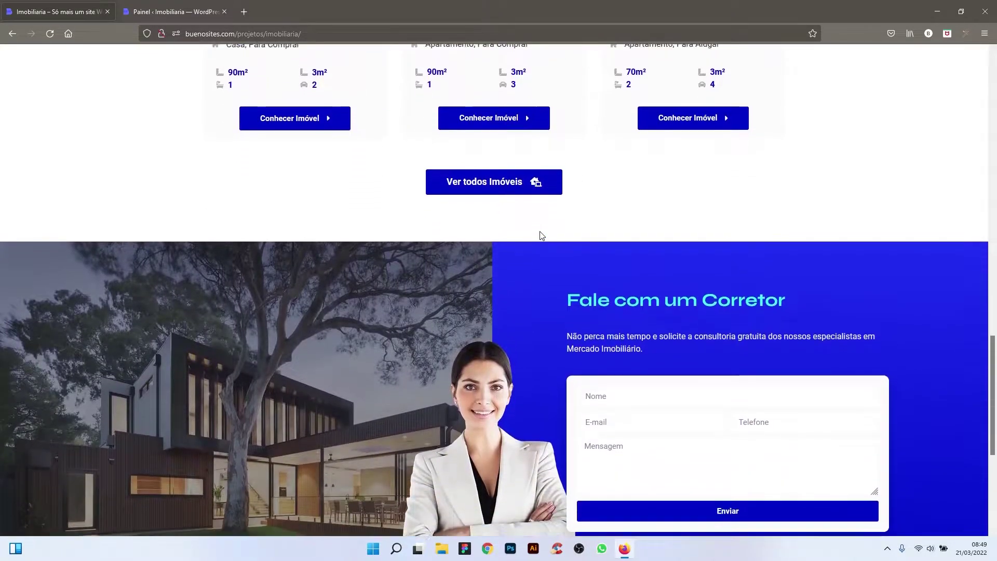
scroll(540, 235, "down", 3)
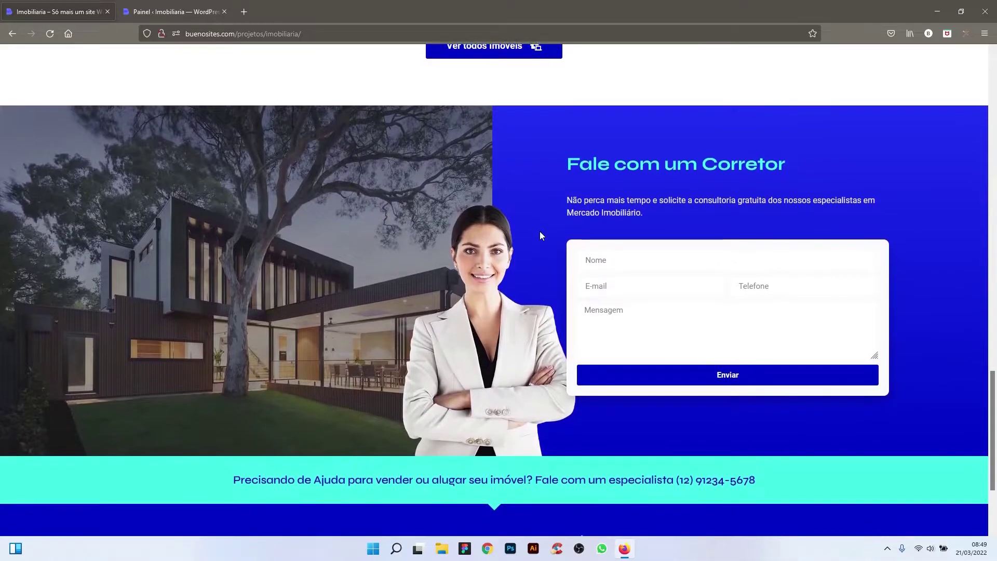
scroll(540, 235, "down", 2)
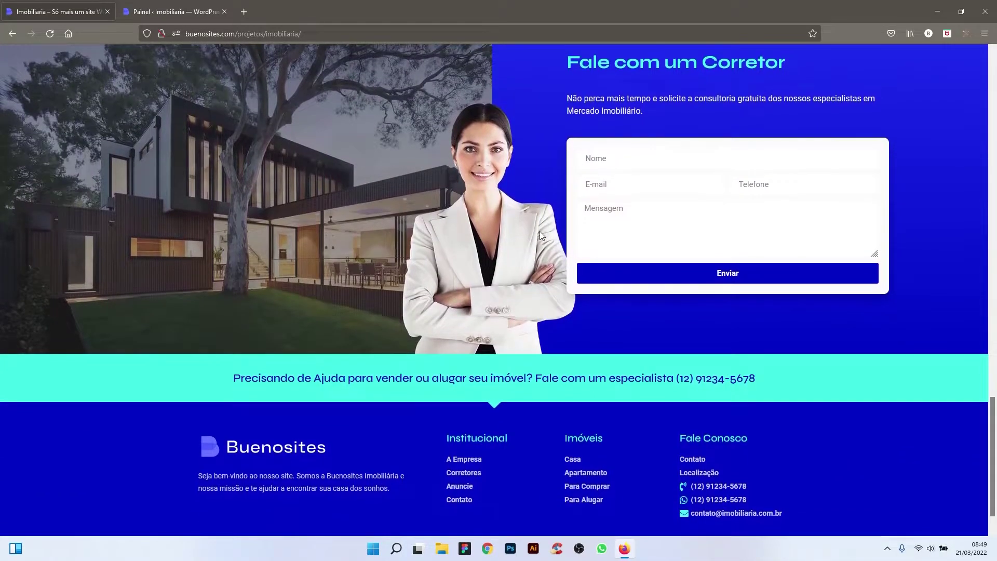
scroll(540, 231, "down", 1)
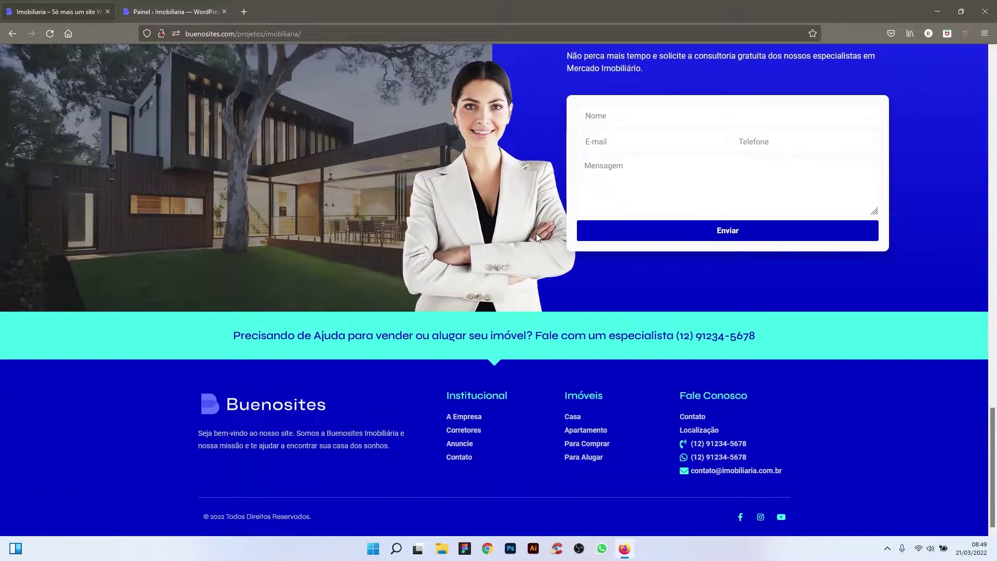
scroll(503, 232, "up", 5)
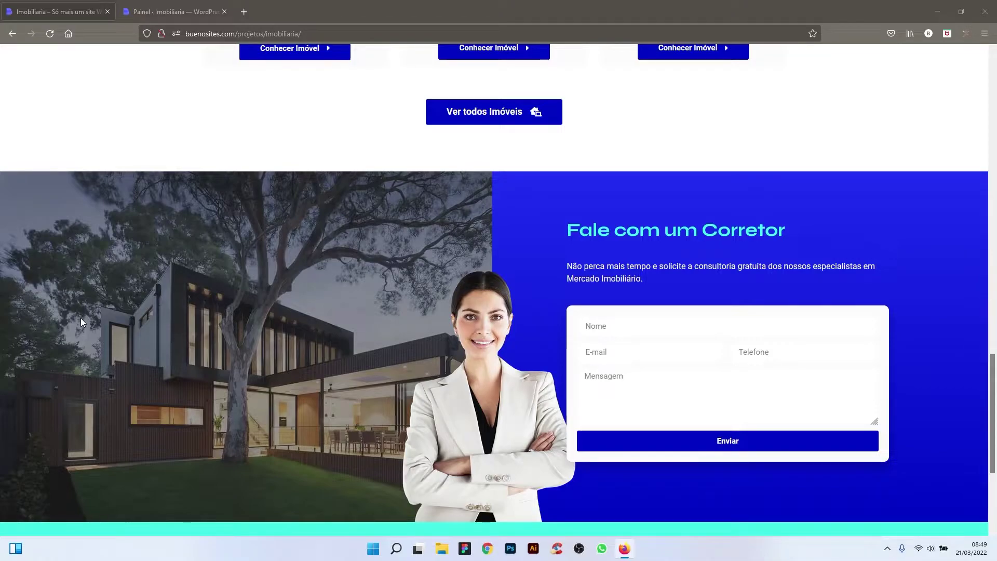
Step: Find iThemes Security in the WordPress plugin directory by searching for "ithemes", and install and activate it
left_click(172, 11)
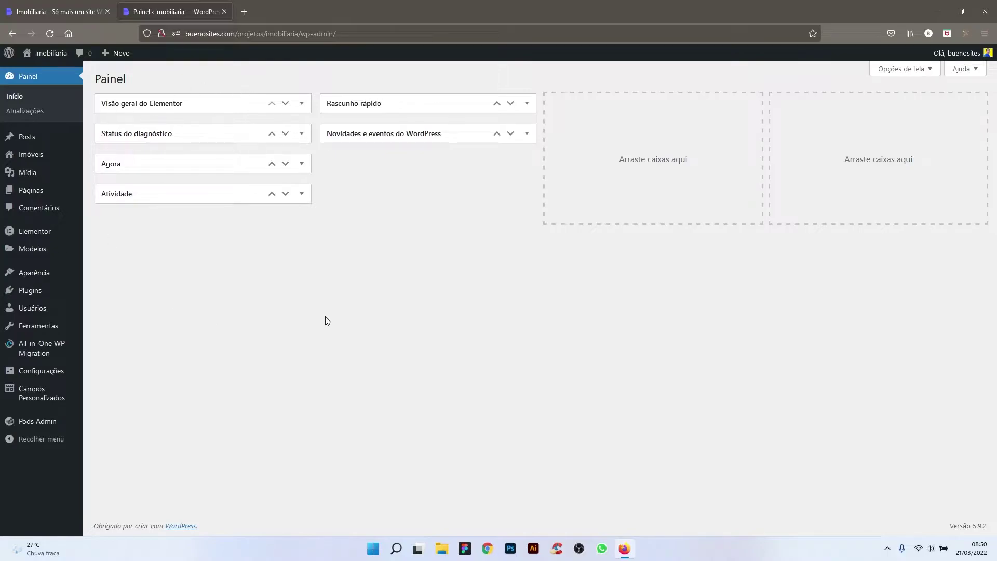
mouse_move(23, 290)
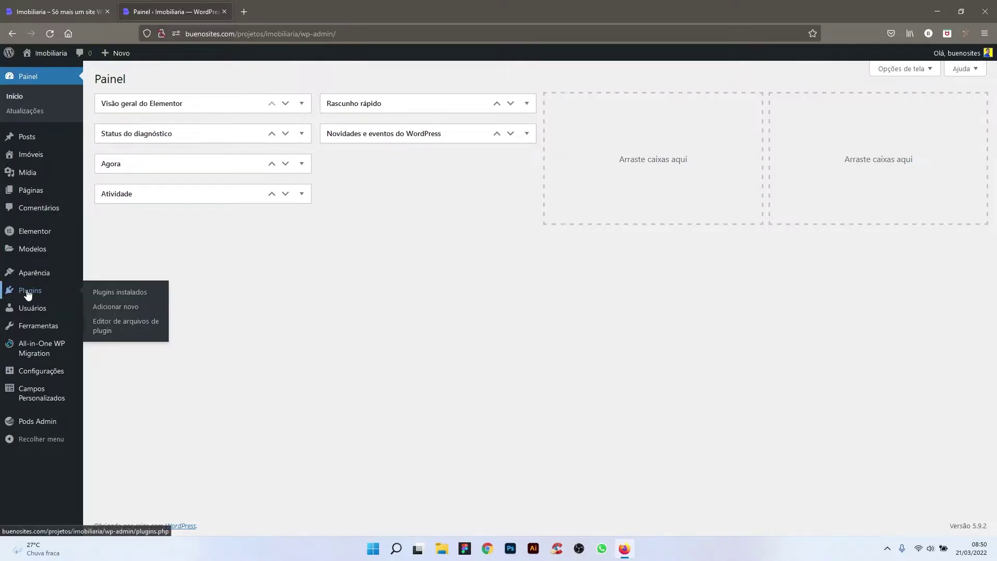
left_click(113, 312)
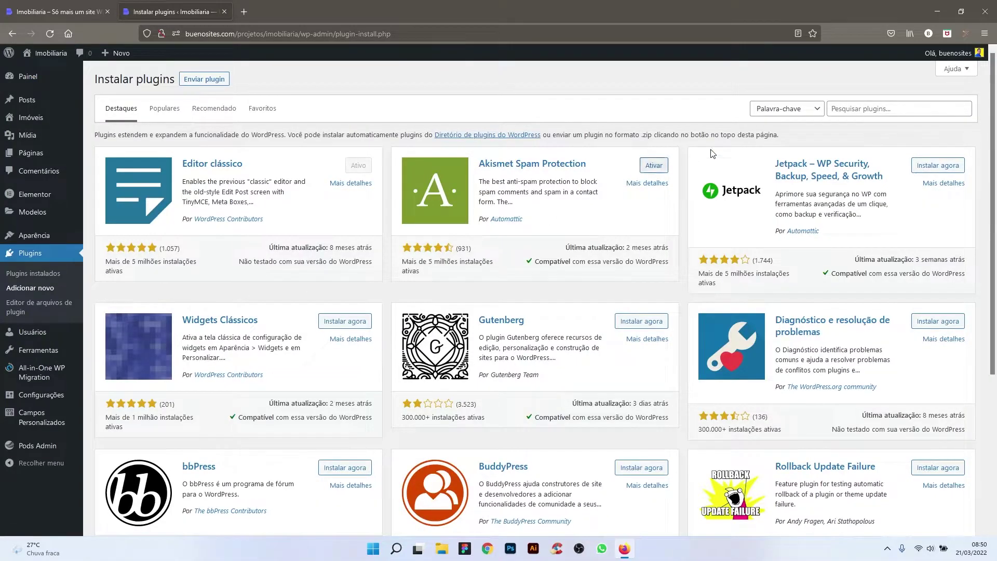
left_click(843, 107)
type("ithemes")
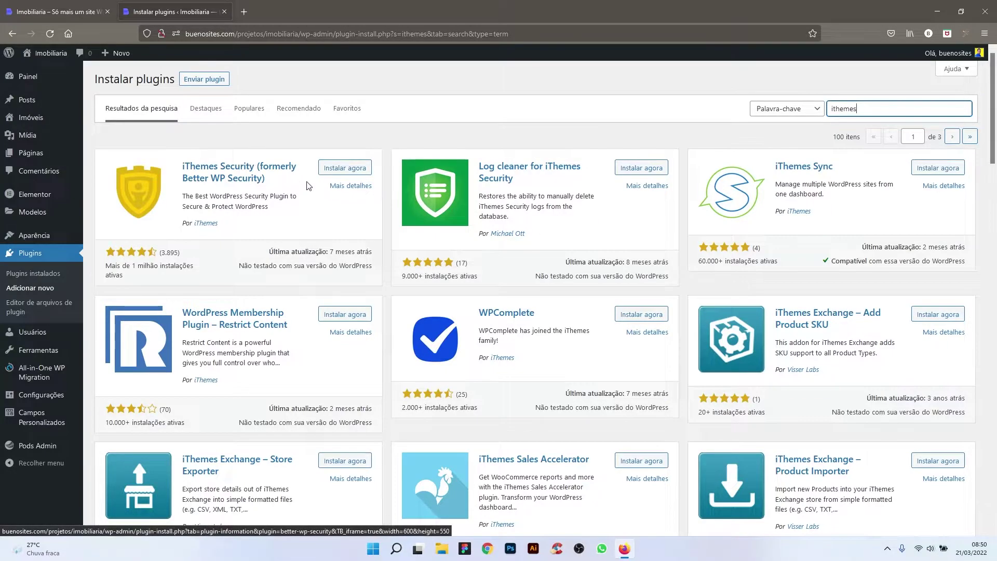
left_click(333, 174)
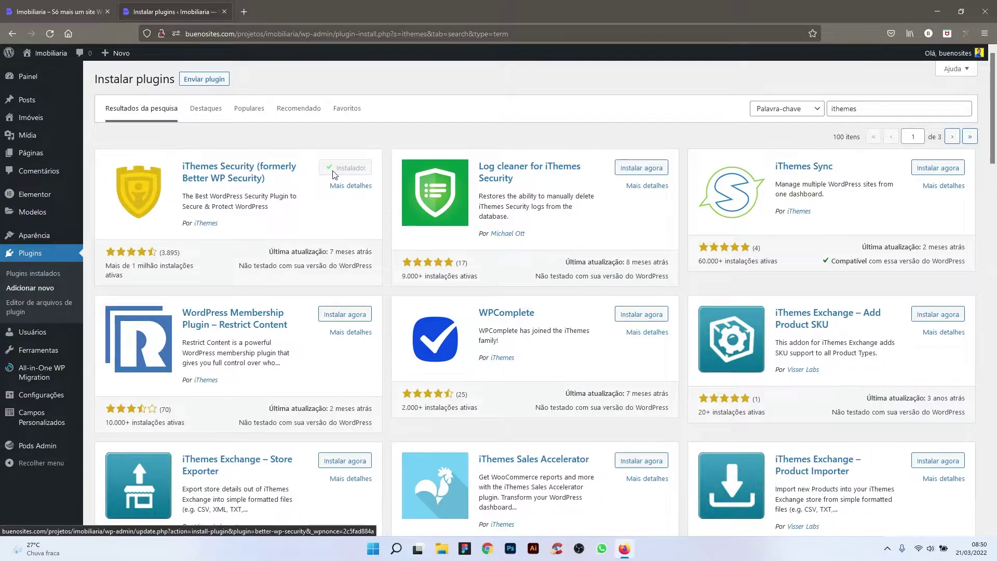
left_click(361, 169)
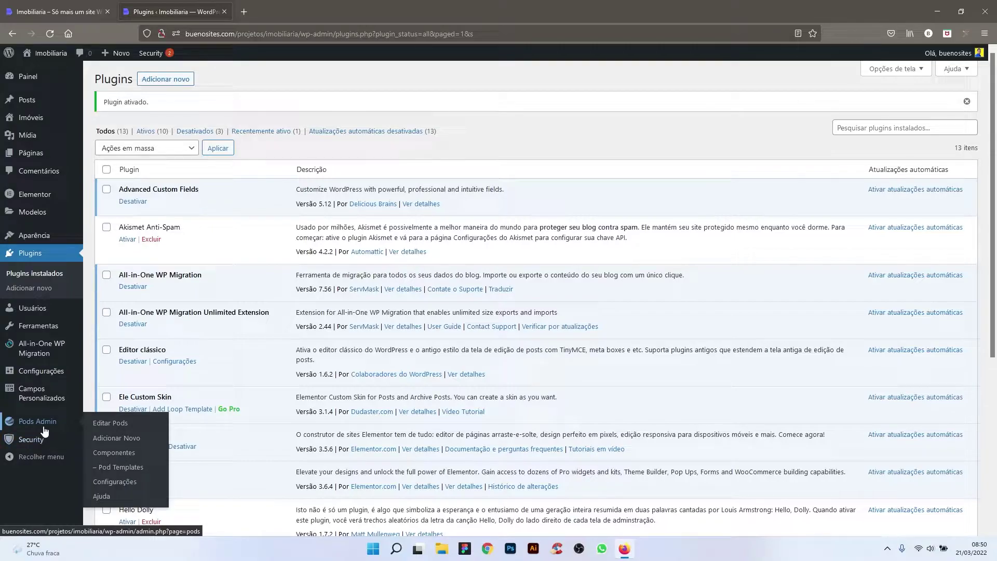
Step: Start the iThemes Security setup with the Network website type, set up for Self
mouse_move(30, 447)
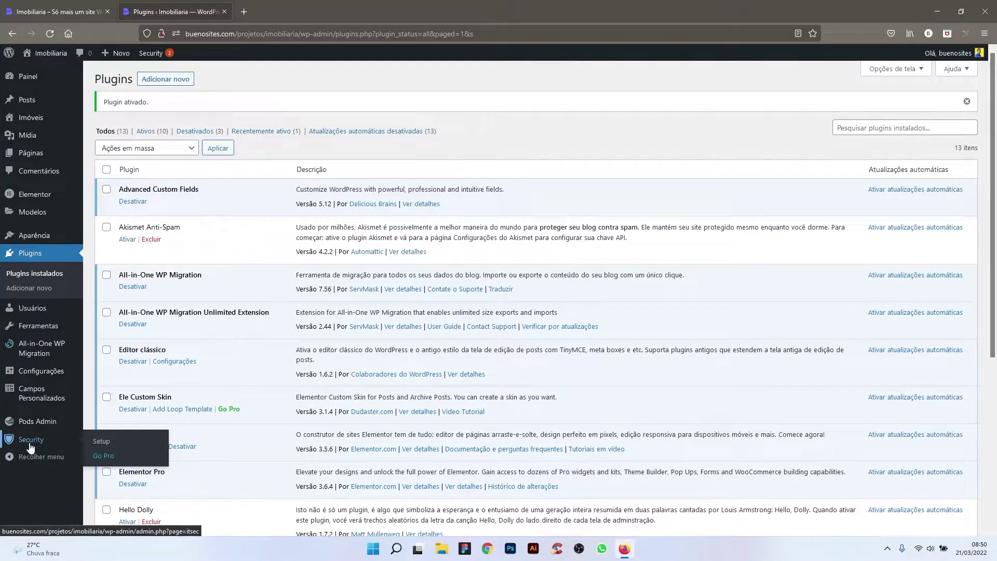
left_click(108, 445)
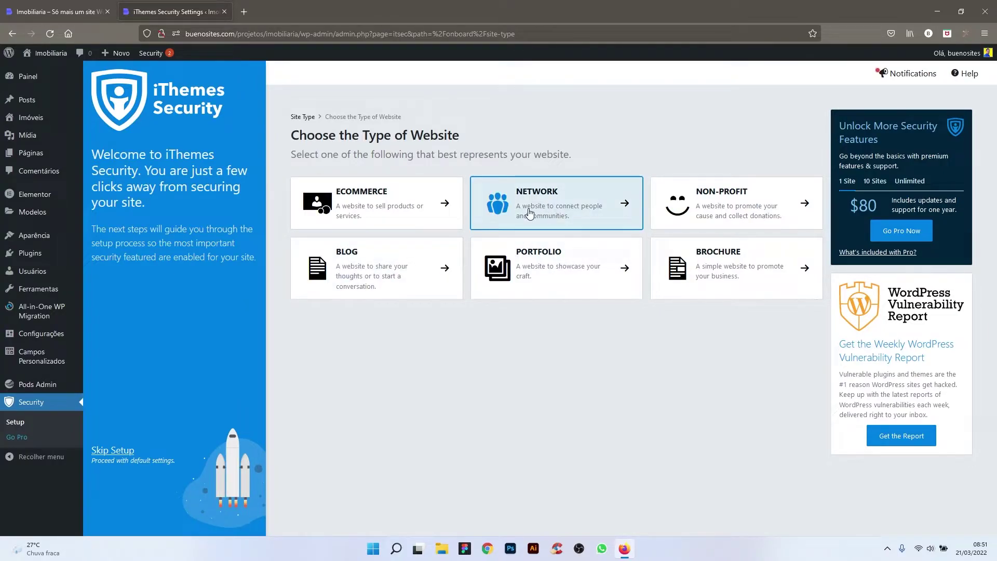
left_click(529, 213)
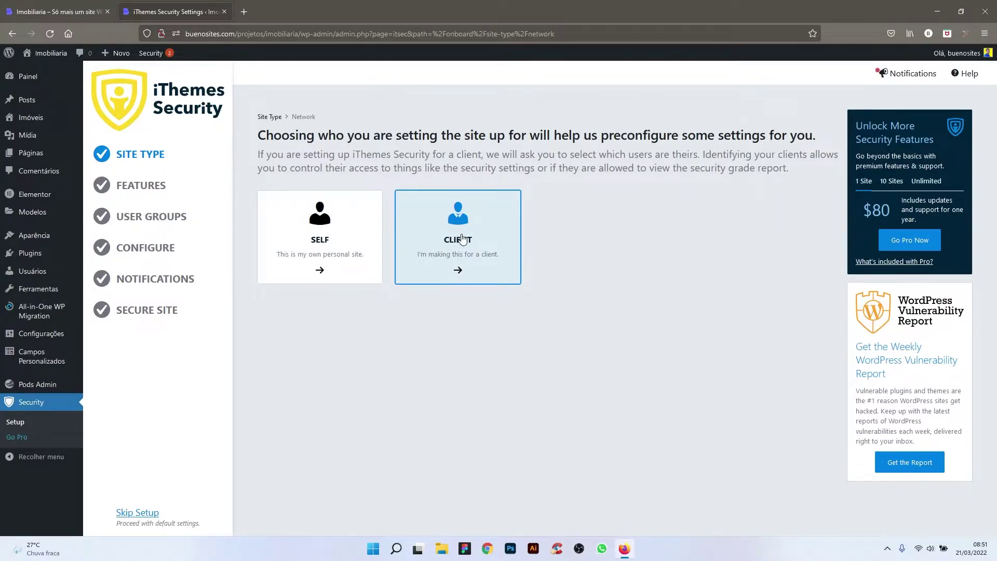
left_click(315, 230)
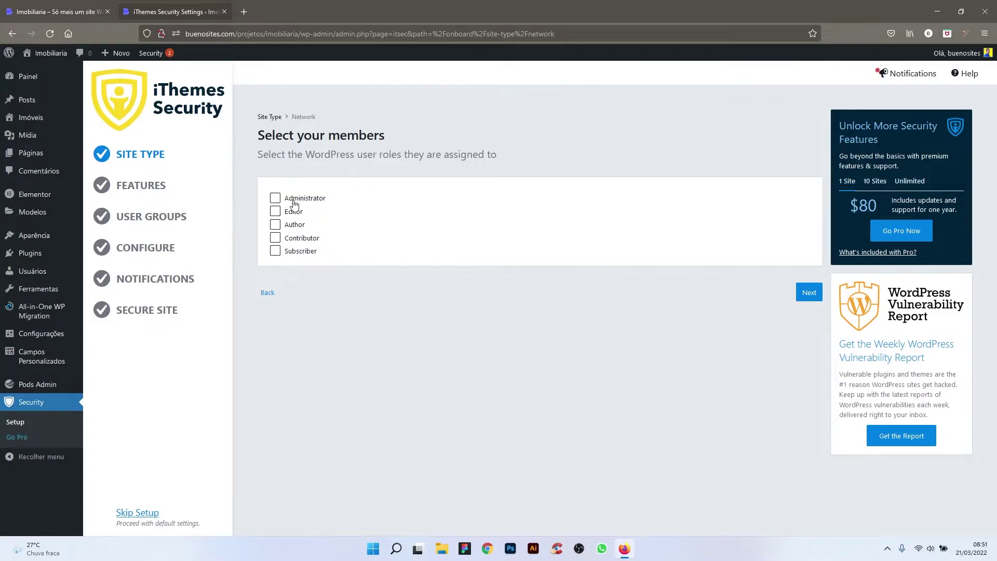
Step: Assign the Administrator role to the site's members and enforce a password policy for these users
left_click(276, 198)
left_click(813, 293)
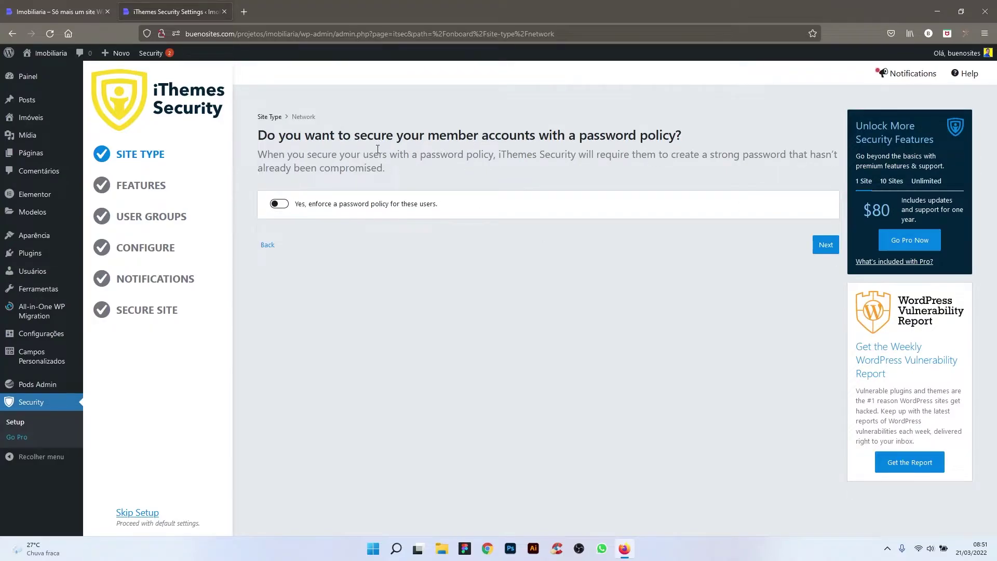
left_click(279, 205)
left_click(820, 246)
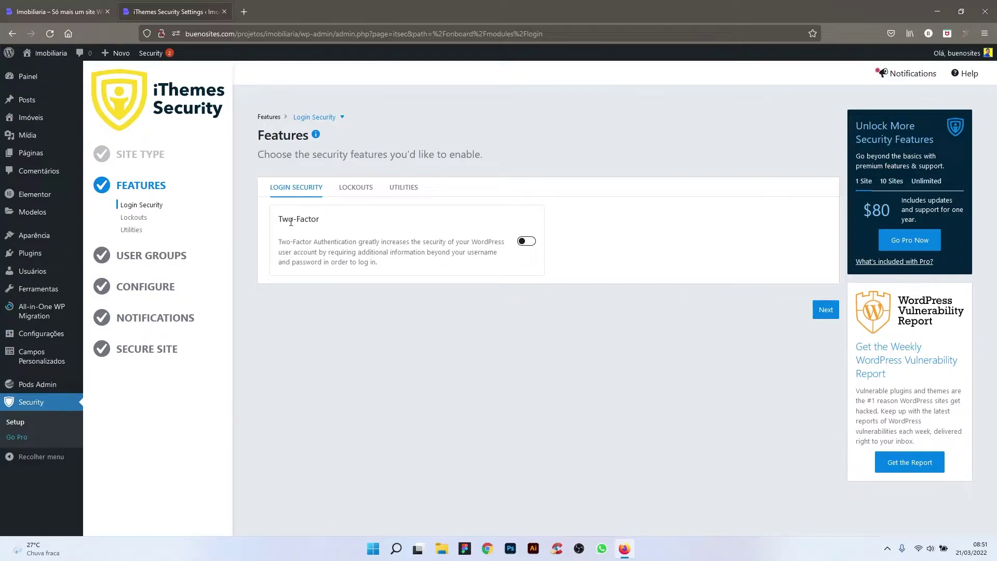
Step: Enable the Two-Factor feature and toggle the Security Check Pro utility while choosing the security features
left_click(521, 242)
mouse_move(10, 274)
left_click(355, 187)
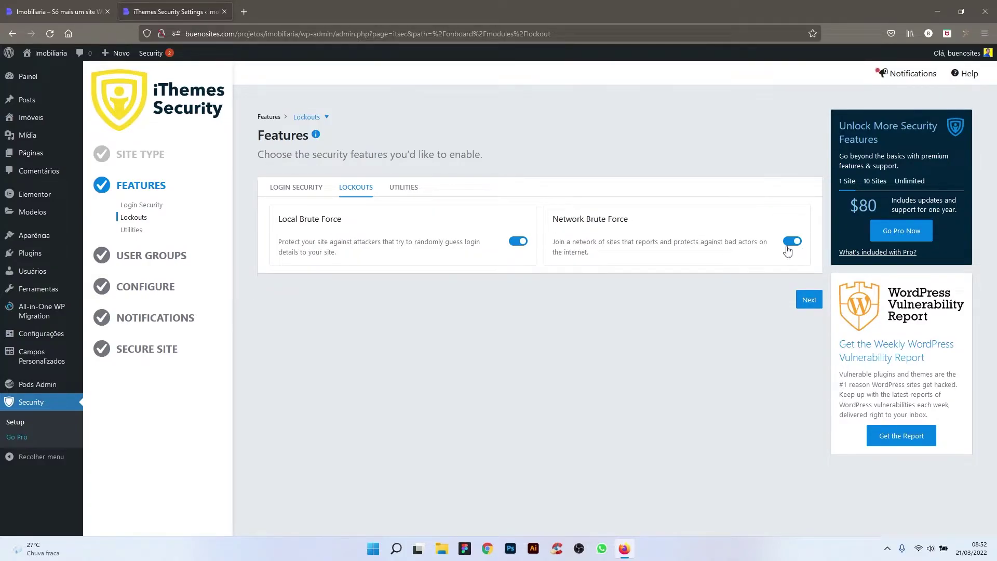
left_click(415, 195)
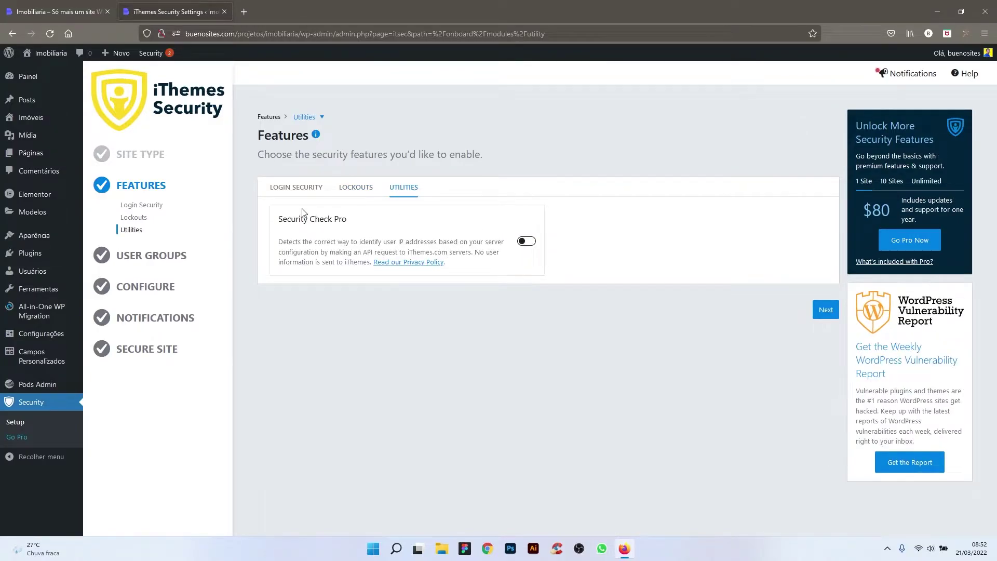
left_click(528, 242)
left_click(529, 243)
left_click(824, 312)
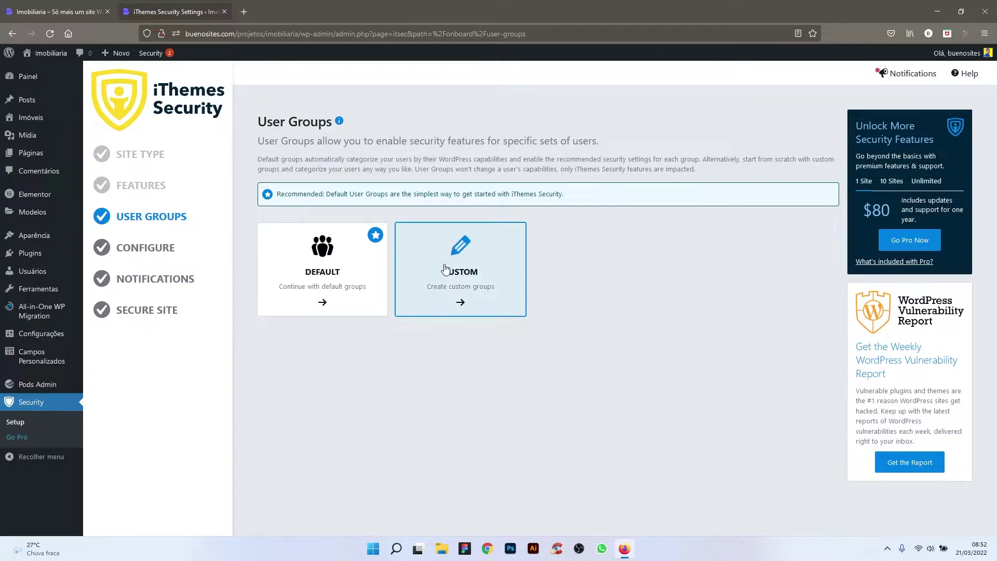
Step: Use the default user groups and enable Manage iThemes Security, Enable Dashboard Creation and Skip Two-Factor Onboarding for Members
left_click(330, 296)
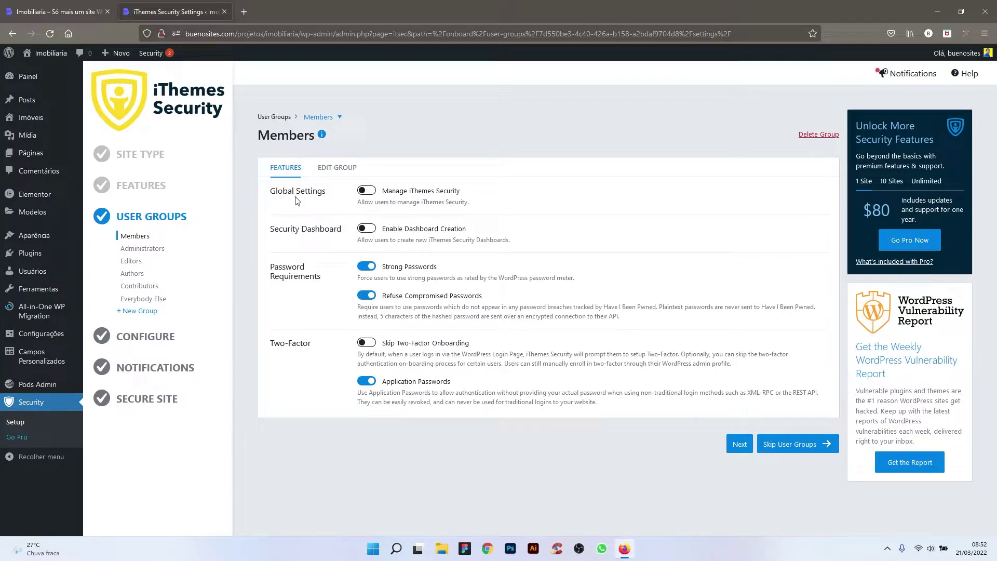
left_click(367, 191)
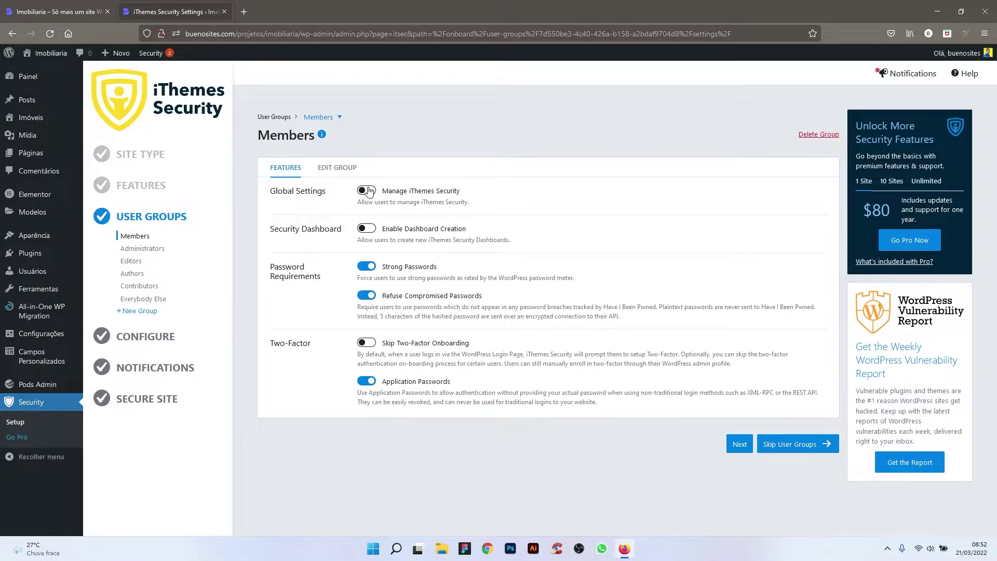
left_click(369, 232)
left_click(366, 343)
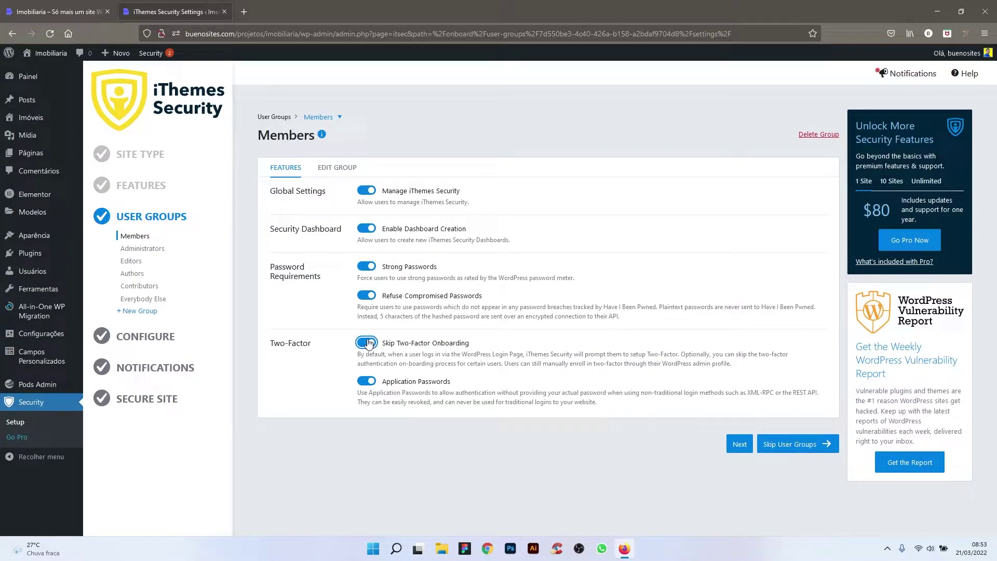
left_click(739, 445)
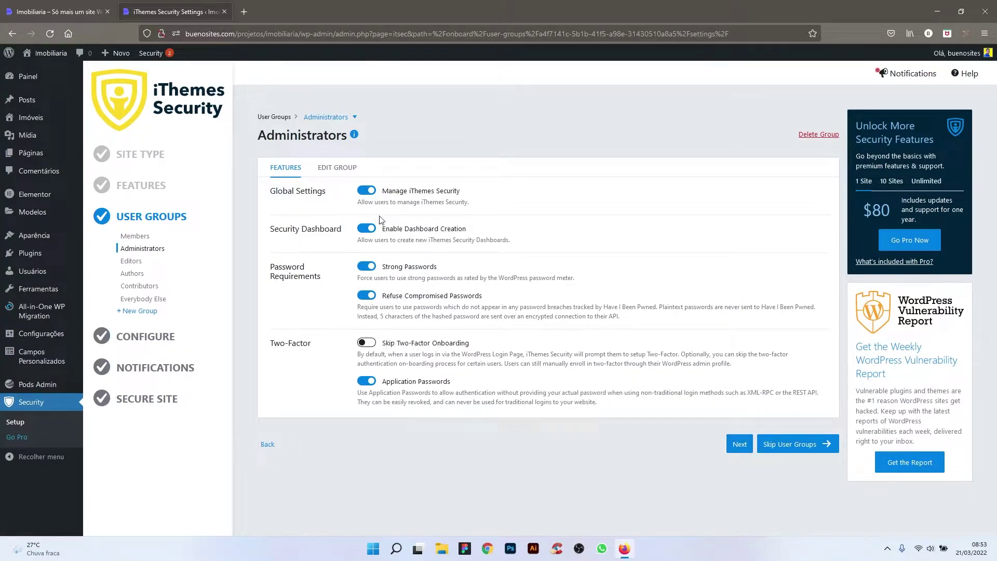
Step: Enable Skip Two-Factor Onboarding for the Administrators group and skip the remaining user groups
left_click(364, 344)
left_click(780, 446)
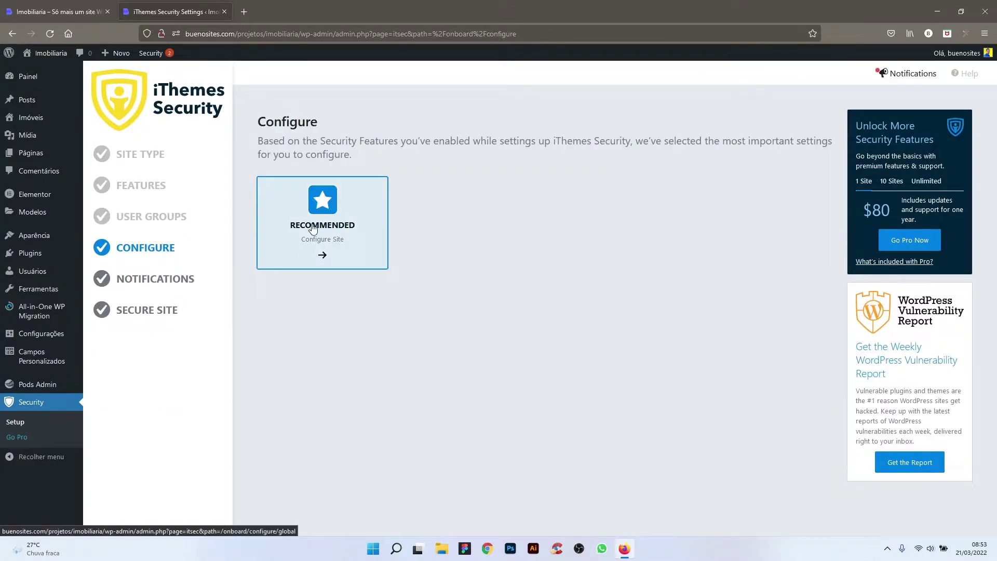
Step: Go through the recommended Global Settings, Network Brute Force and notification settings, keeping All "Administrador" Users as default recipients
left_click(313, 228)
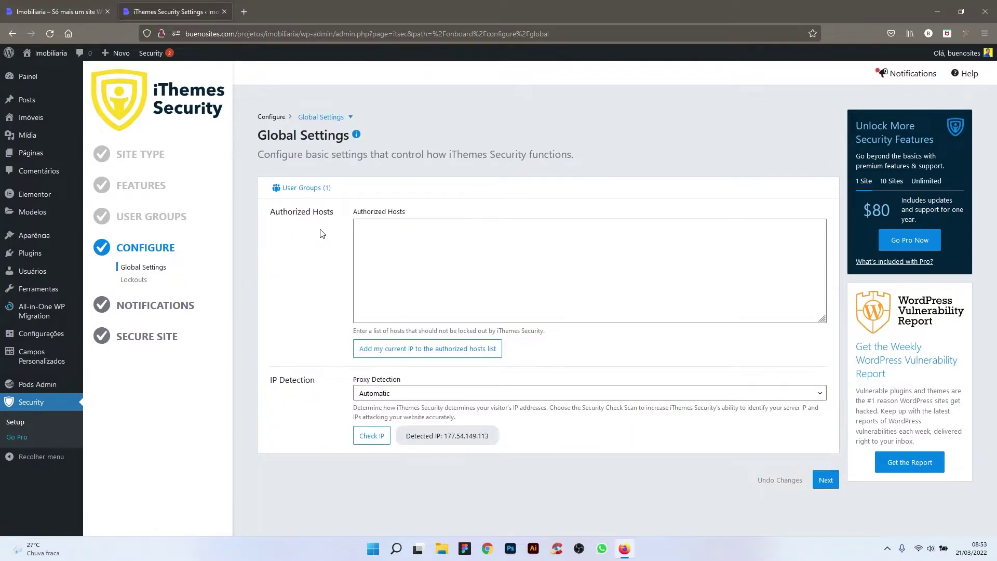
left_click(823, 478)
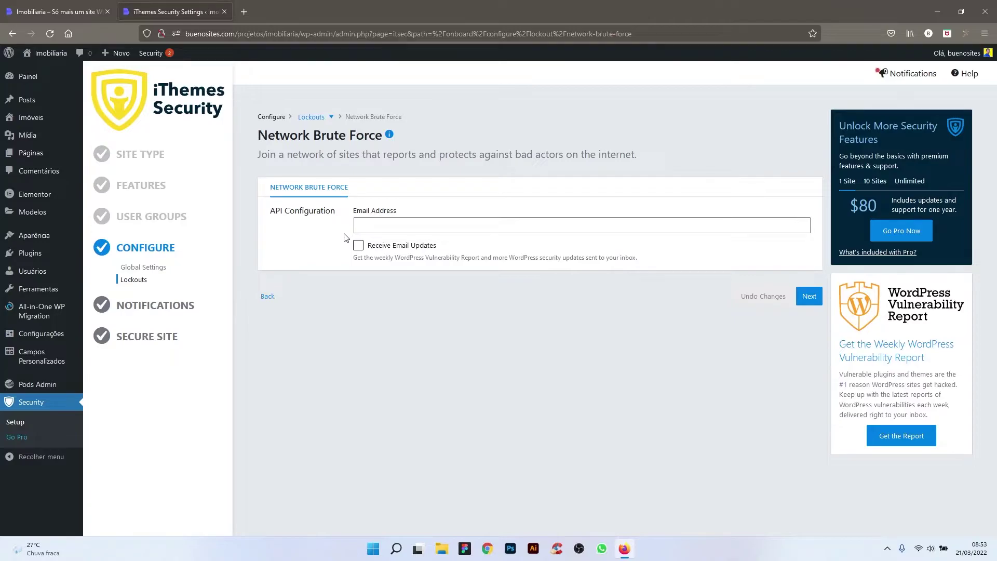
left_click(363, 227)
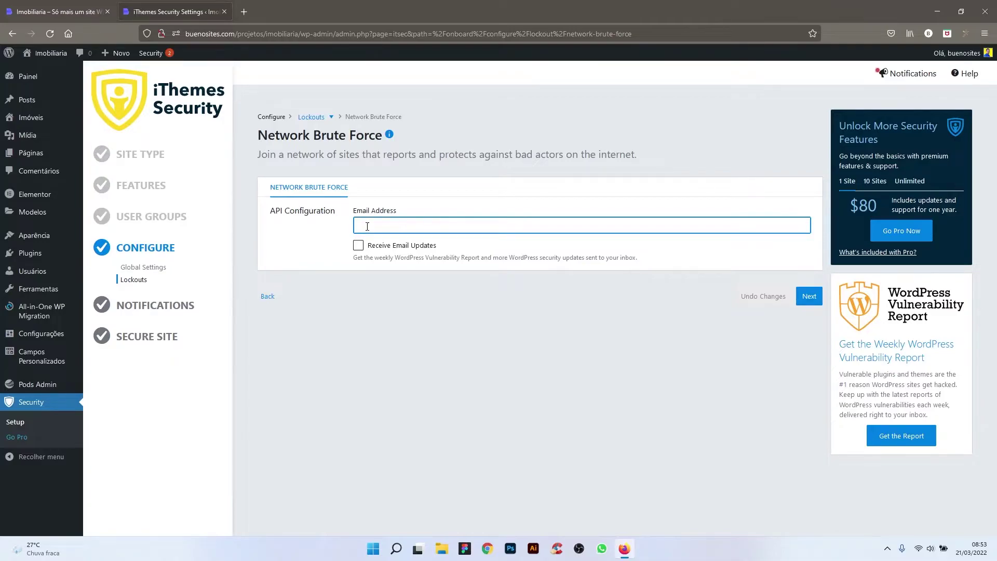
left_click(807, 297)
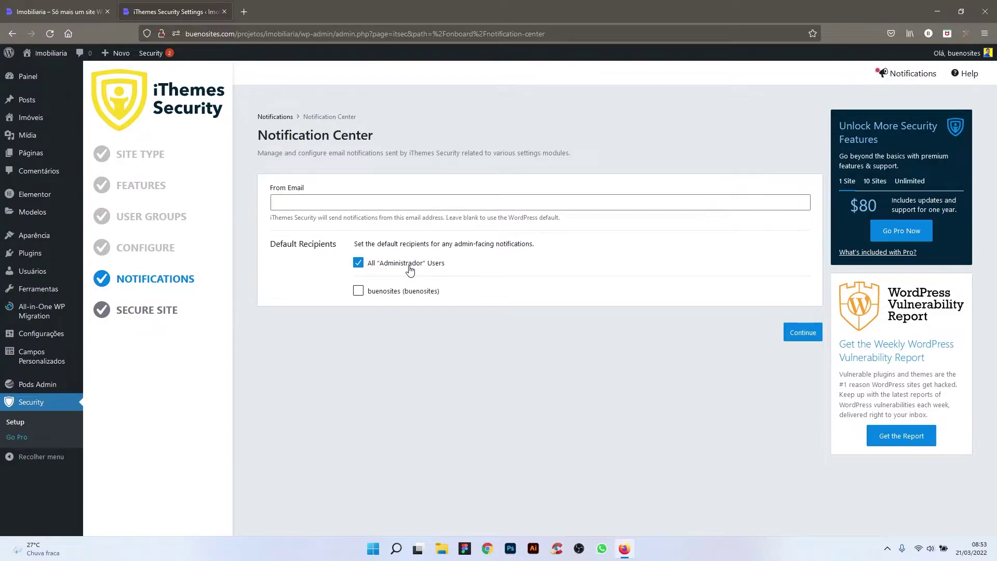
left_click(800, 333)
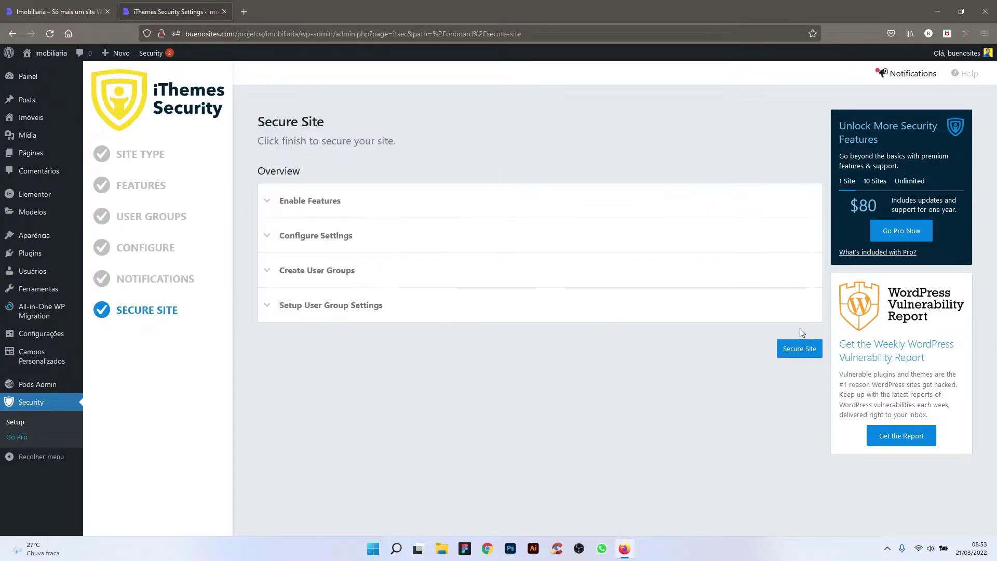
Step: Review the Enable Features, Configure Settings, Create User Groups and Setup User Group Settings sections of the setup overview
left_click(270, 207)
left_click(268, 206)
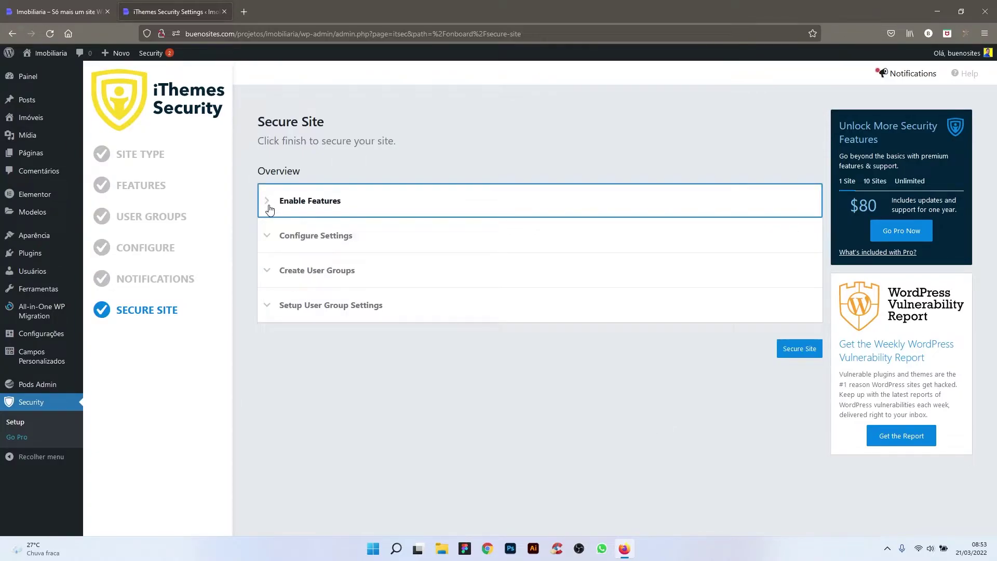
left_click(265, 235)
left_click(265, 235)
left_click(271, 270)
left_click(271, 270)
left_click(268, 306)
left_click(269, 306)
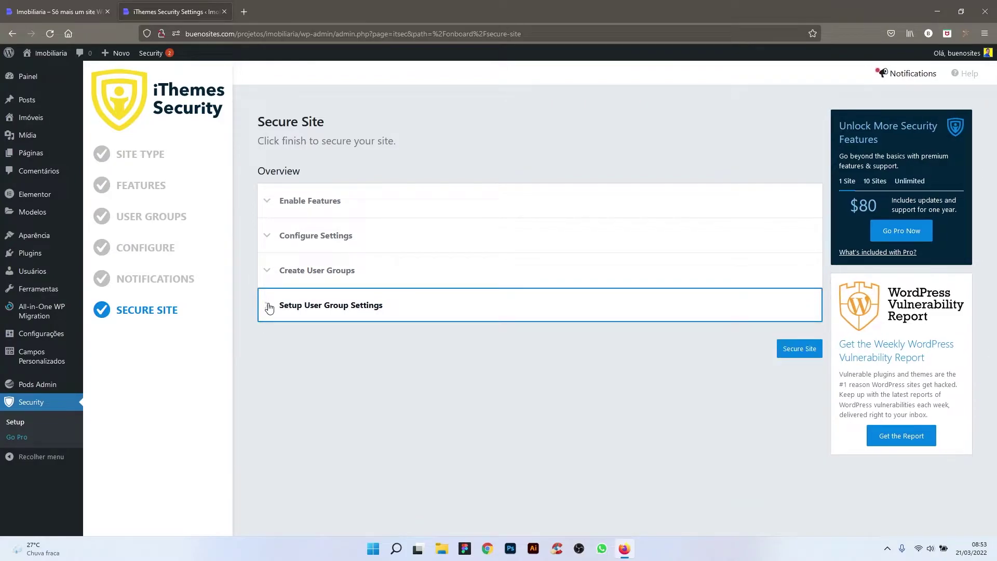
Step: Secure the site with the chosen settings and finish the iThemes Security setup
left_click(797, 355)
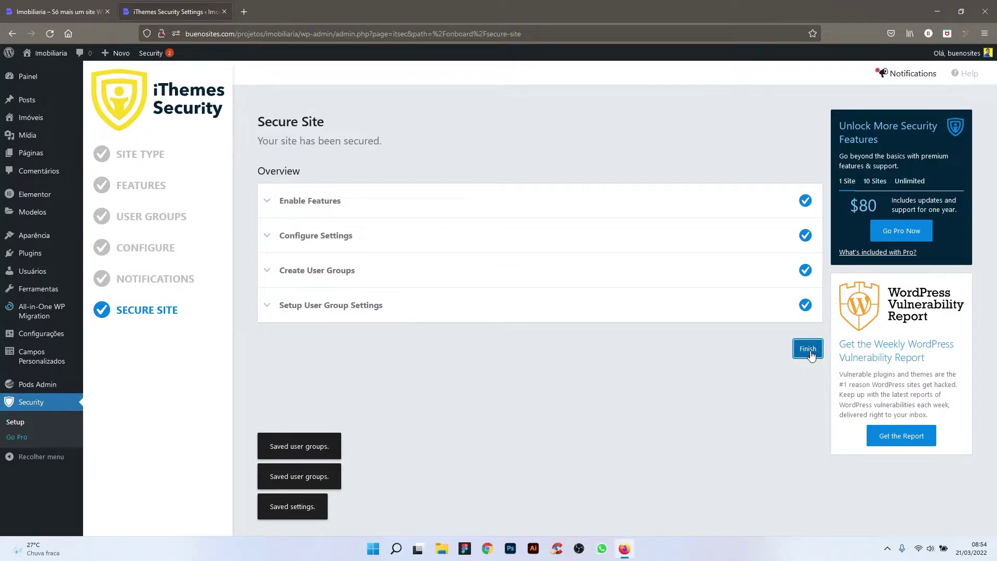
left_click(808, 349)
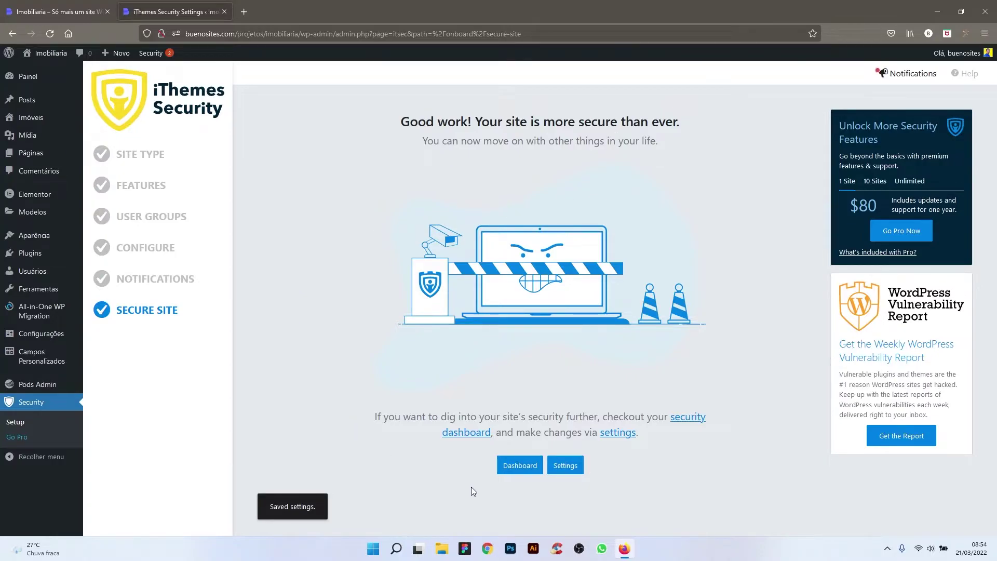
Step: Look through the security dashboard's cards, including Banned Users, Brute Force Attacks and Database Backups, and open the plugin's settings
left_click(508, 468)
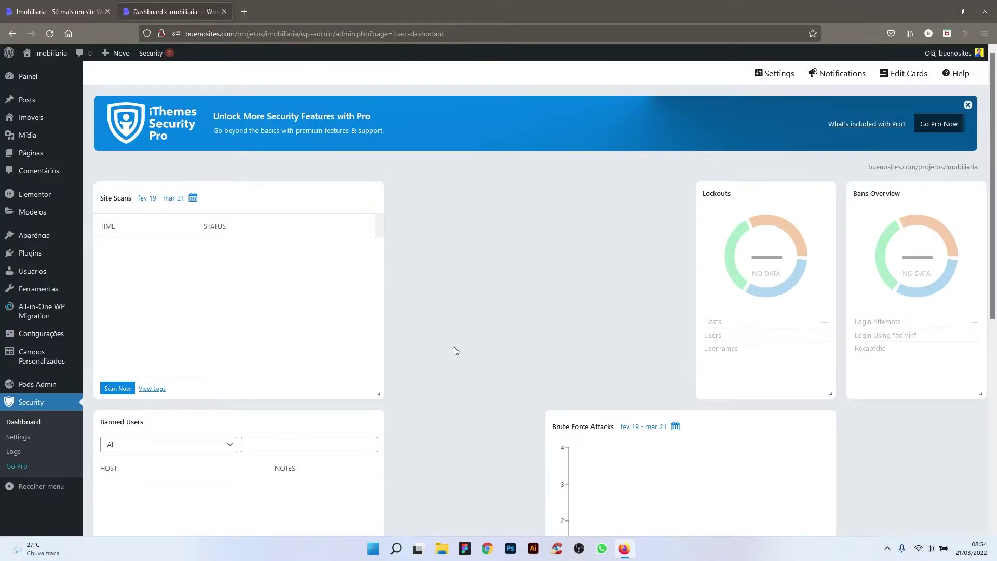
scroll(454, 347, "down", 5)
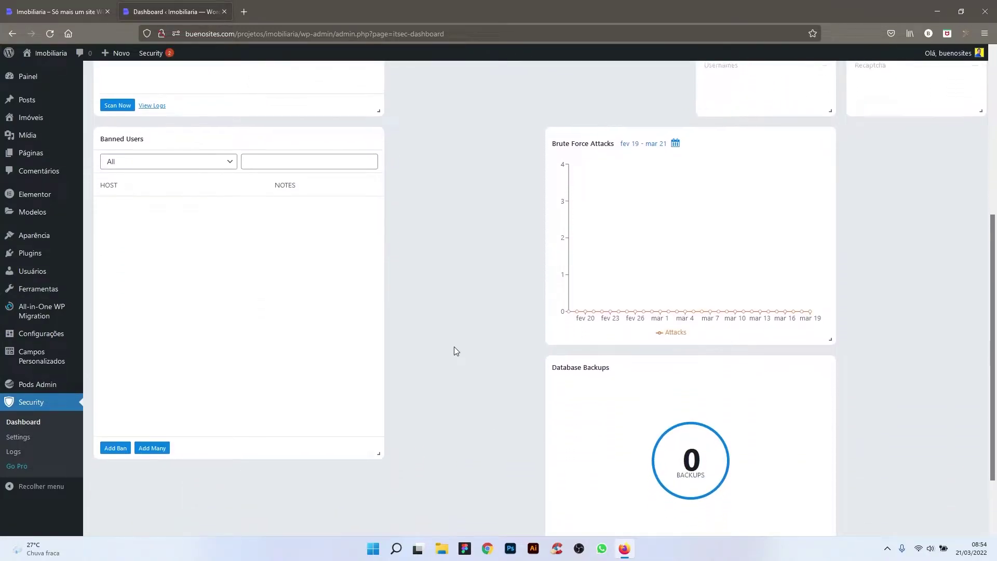
left_click(28, 440)
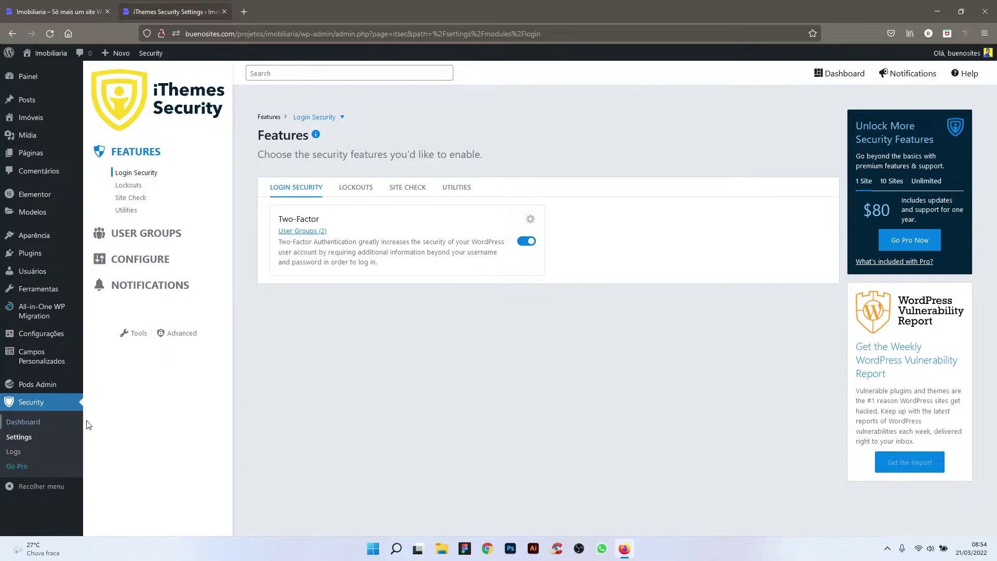
Step: Run the Change User ID 1 tool to change the ID of the first WordPress user
left_click(136, 335)
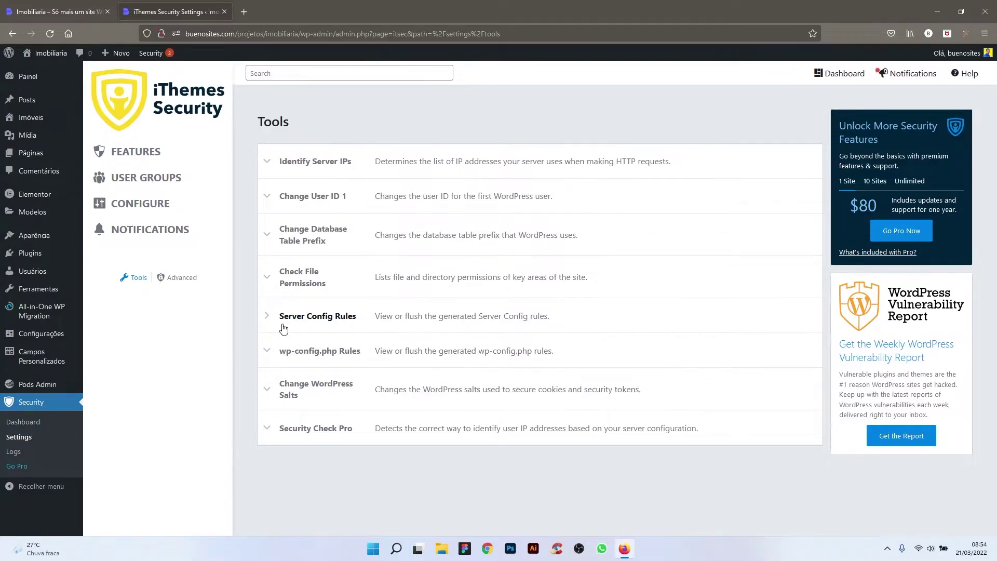
left_click(271, 163)
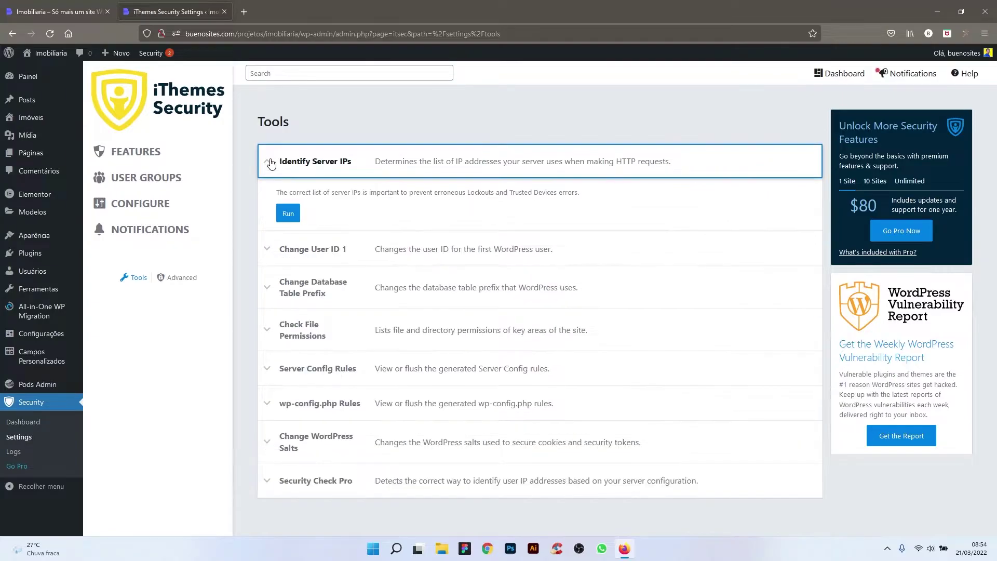
left_click(271, 162)
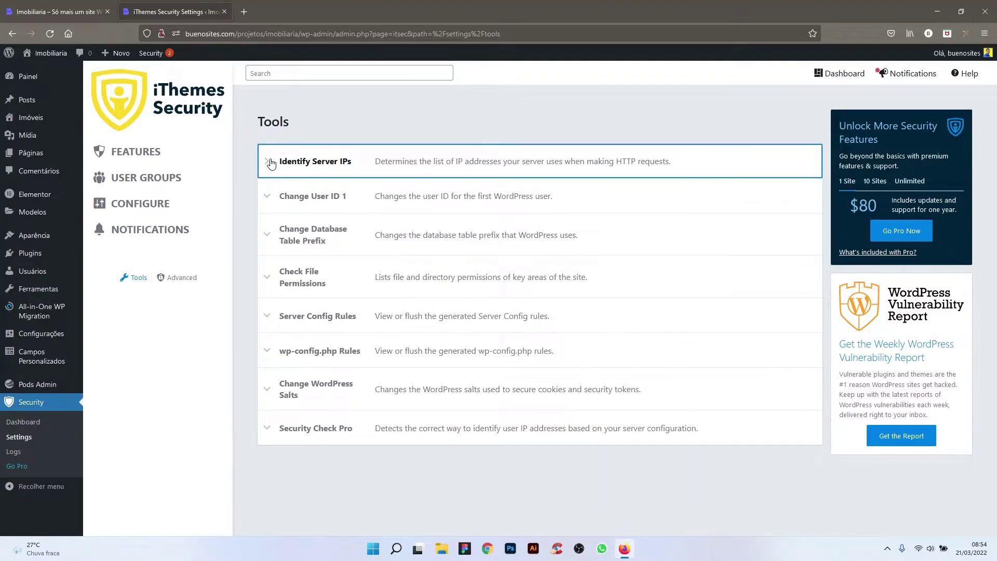
left_click(266, 200)
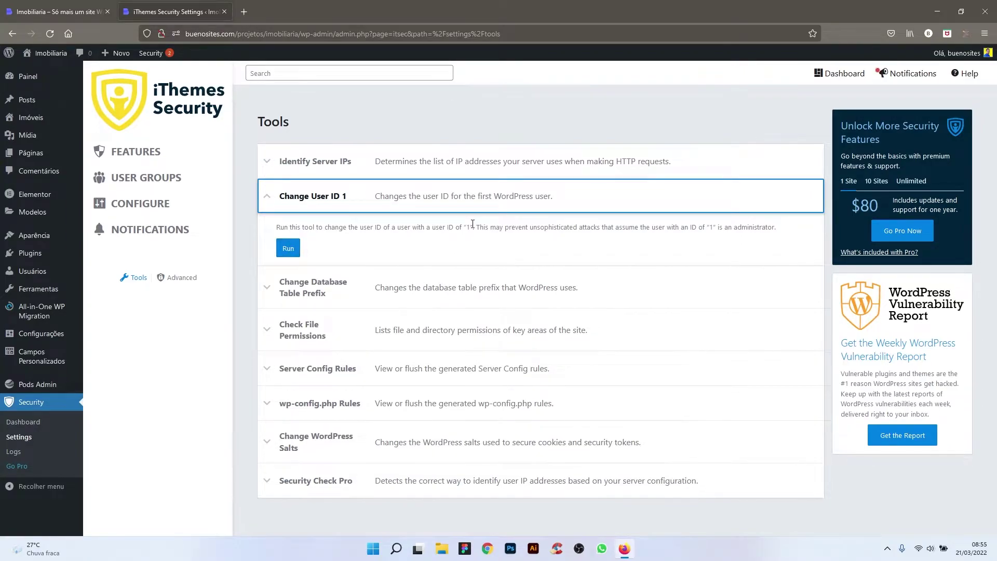
left_click(289, 248)
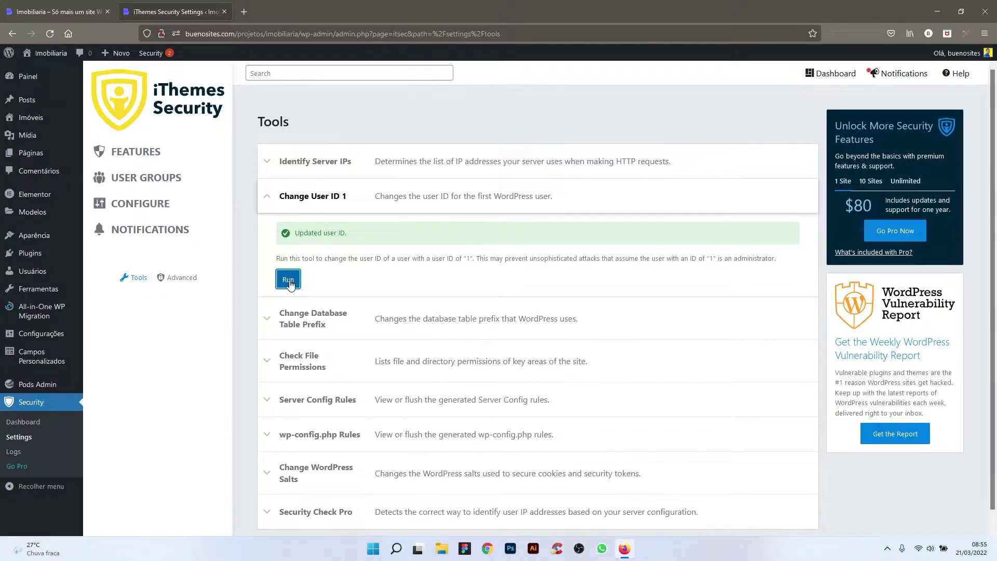
left_click(270, 197)
Step: Try to replace the default wp_ database prefix by running the Change Database Table Prefix tool
left_click(270, 244)
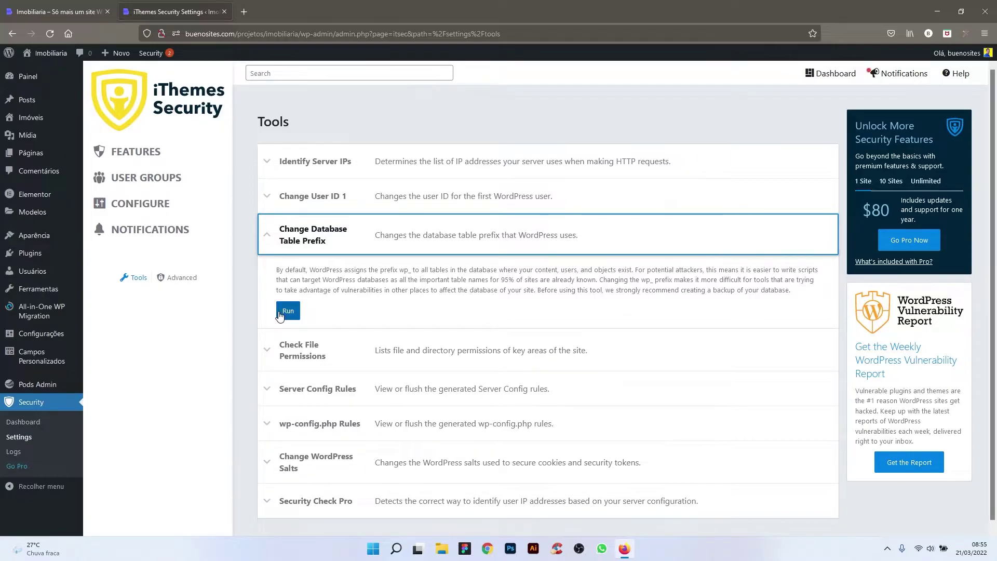
left_click(404, 271)
double_click(403, 270)
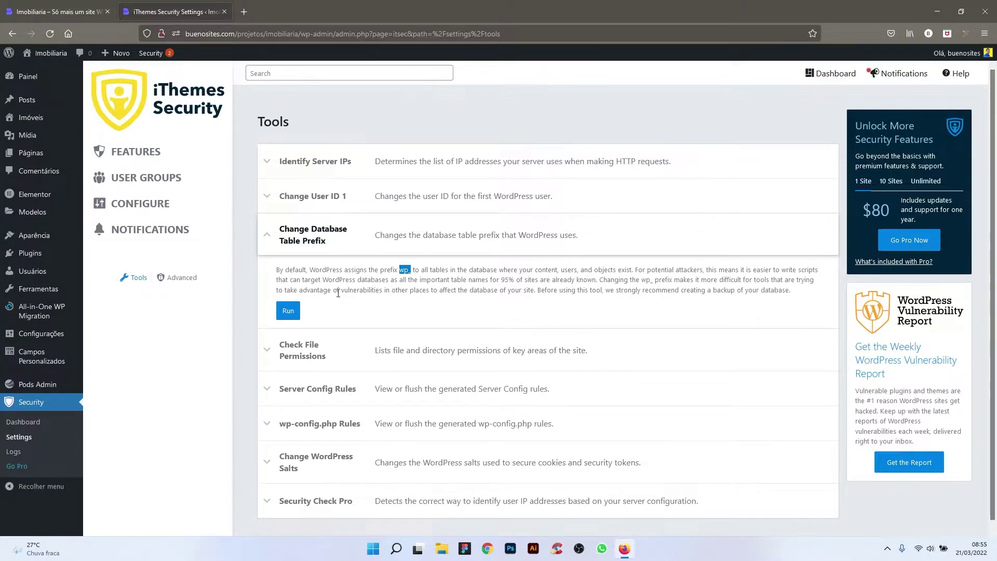
left_click(288, 311)
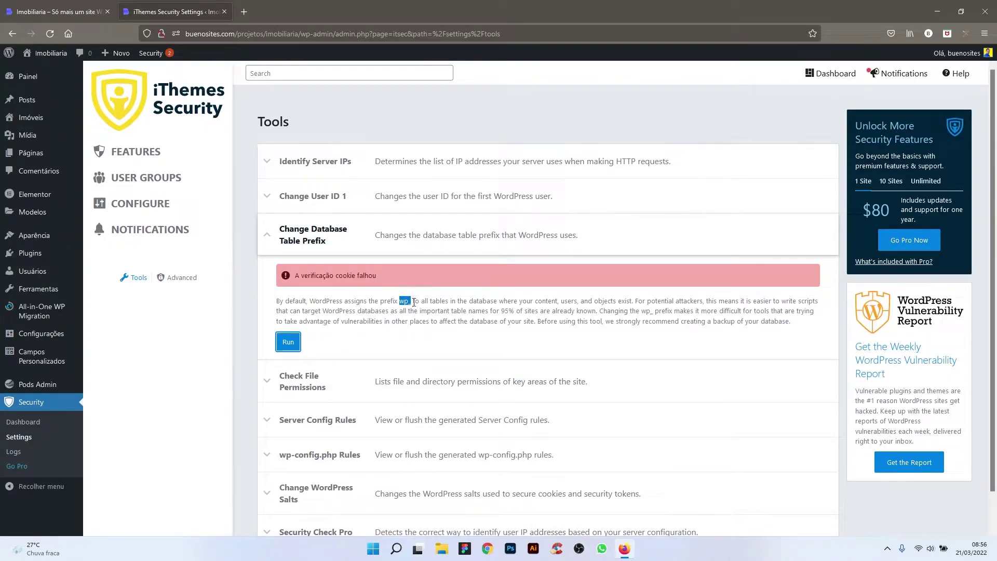
Step: Examine the Check File Permissions tool and the rules generated under Server Config Rules
left_click(302, 381)
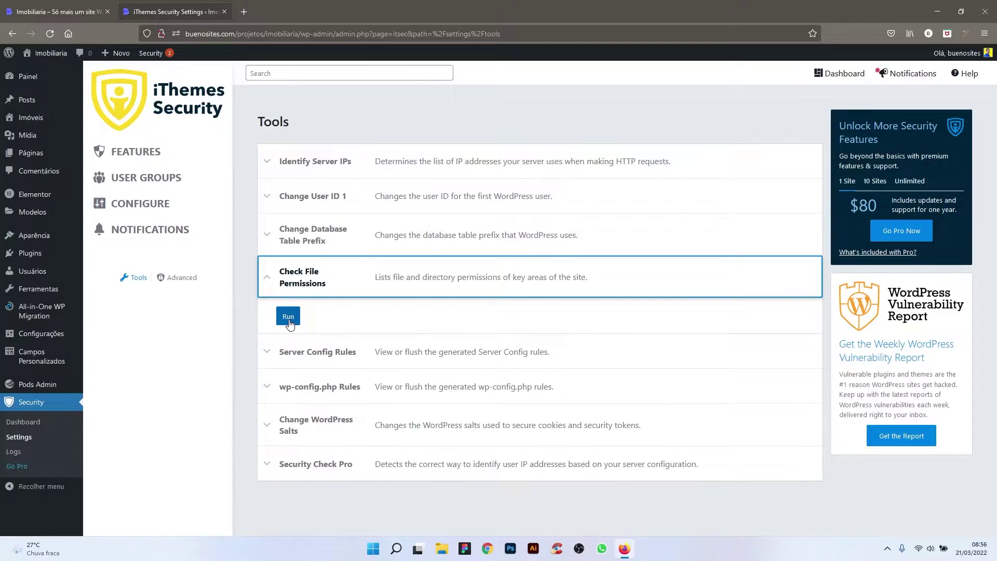
left_click(267, 280)
left_click(269, 315)
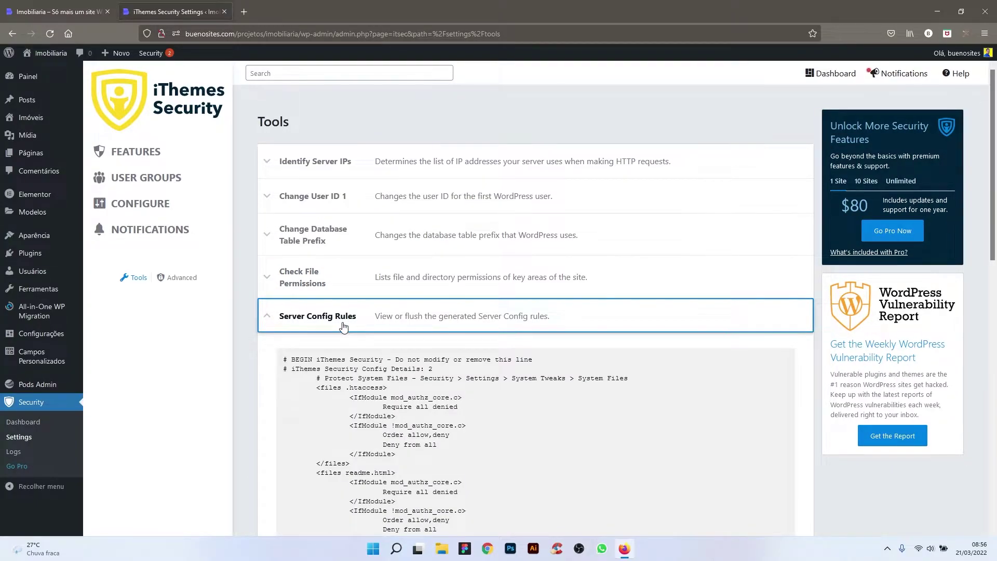
scroll(343, 326, "down", 2)
scroll(343, 326, "down", 5)
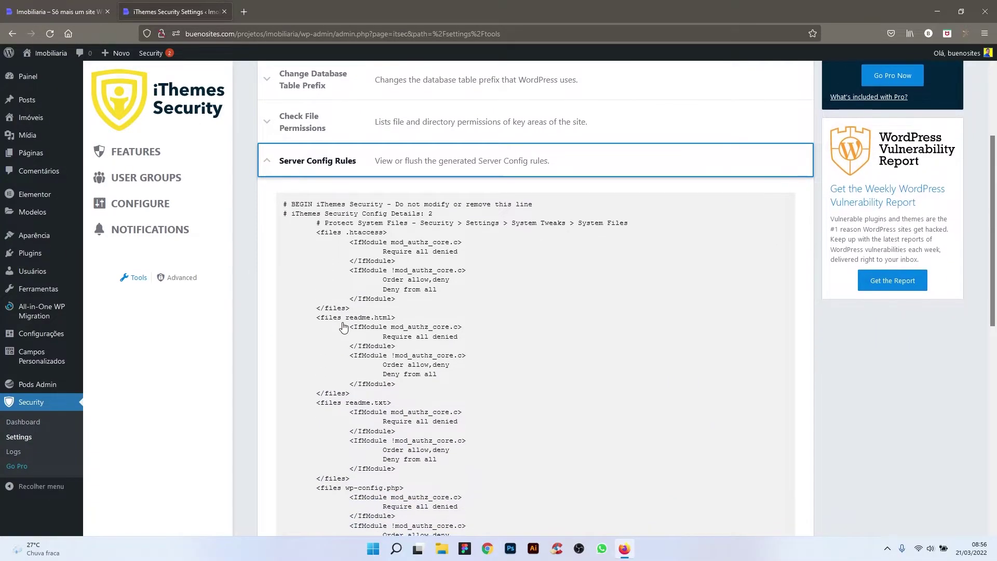
scroll(373, 269, "down", 18)
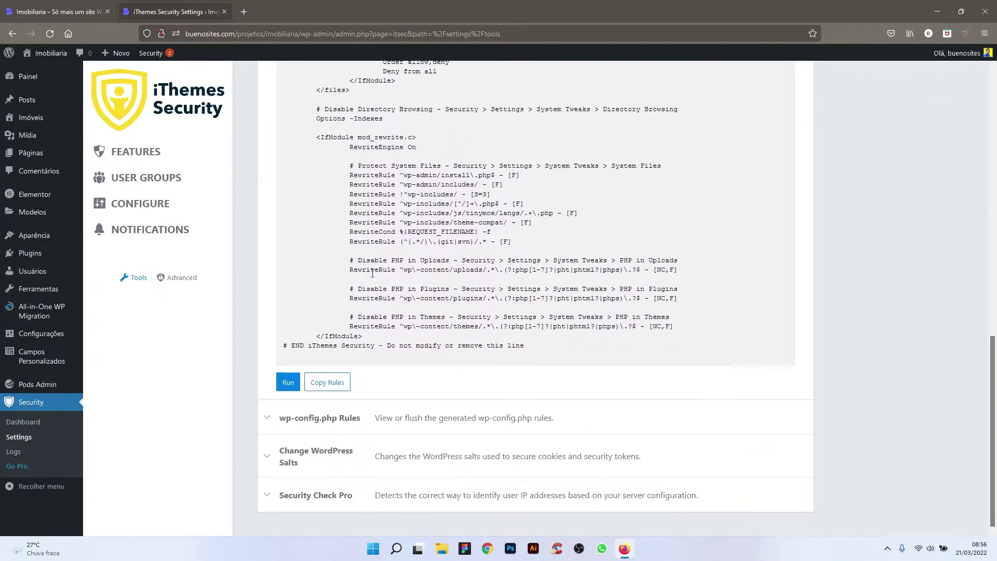
scroll(372, 276, "up", 18)
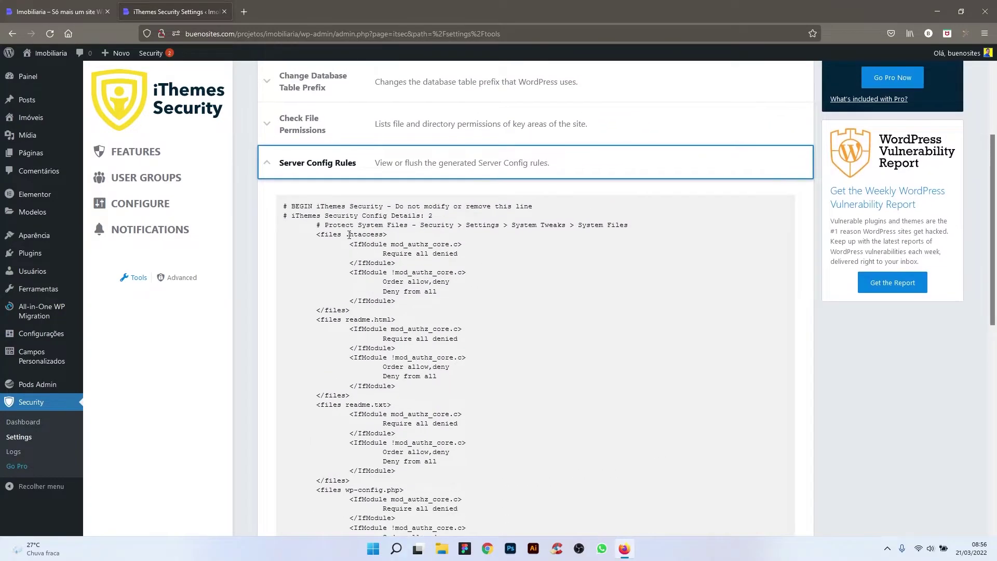
left_click(271, 168)
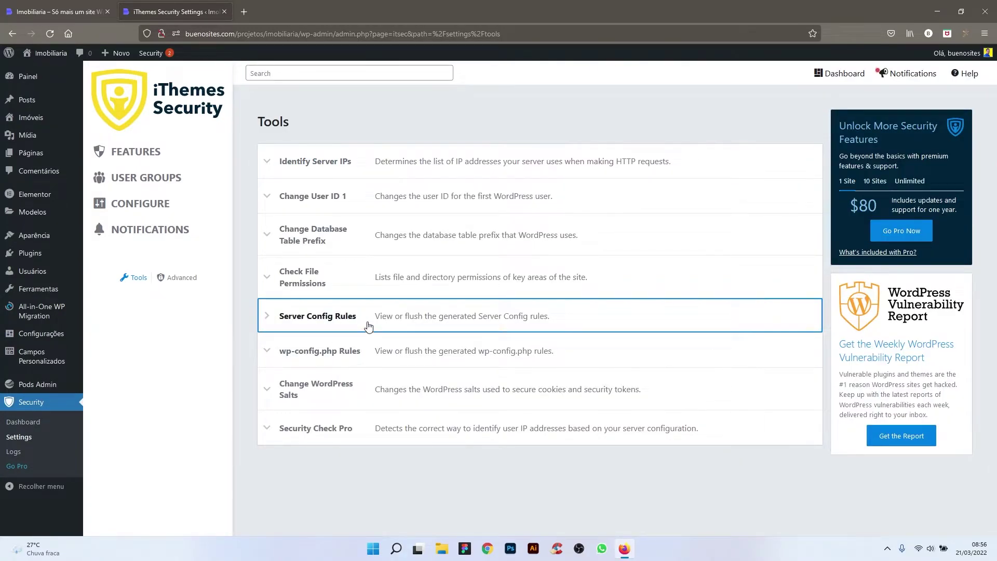
left_click(285, 311)
scroll(267, 318, "down", 10)
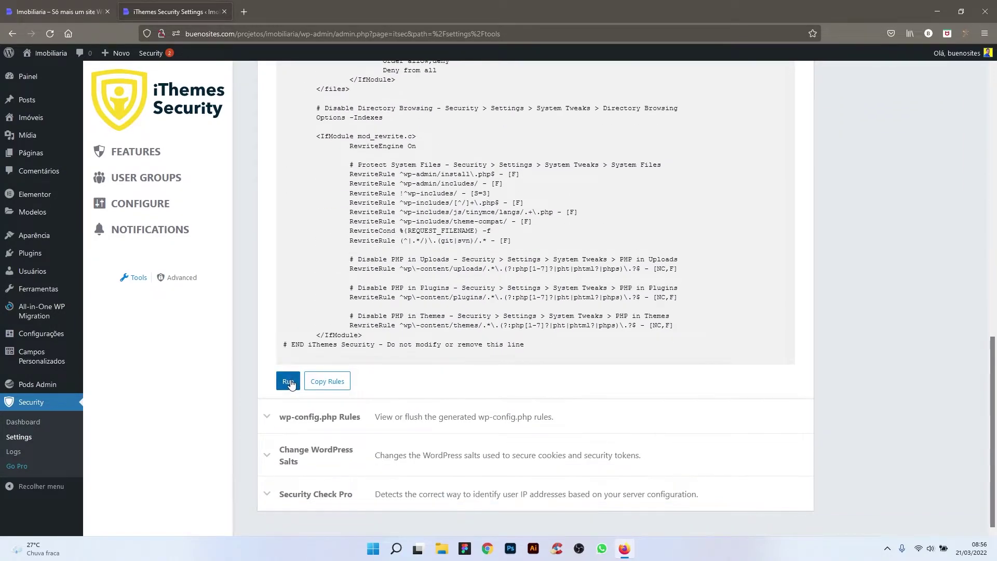
Step: Examine the wp-config.php Rules, Change WordPress Salts and Security Check Pro tools
left_click(267, 417)
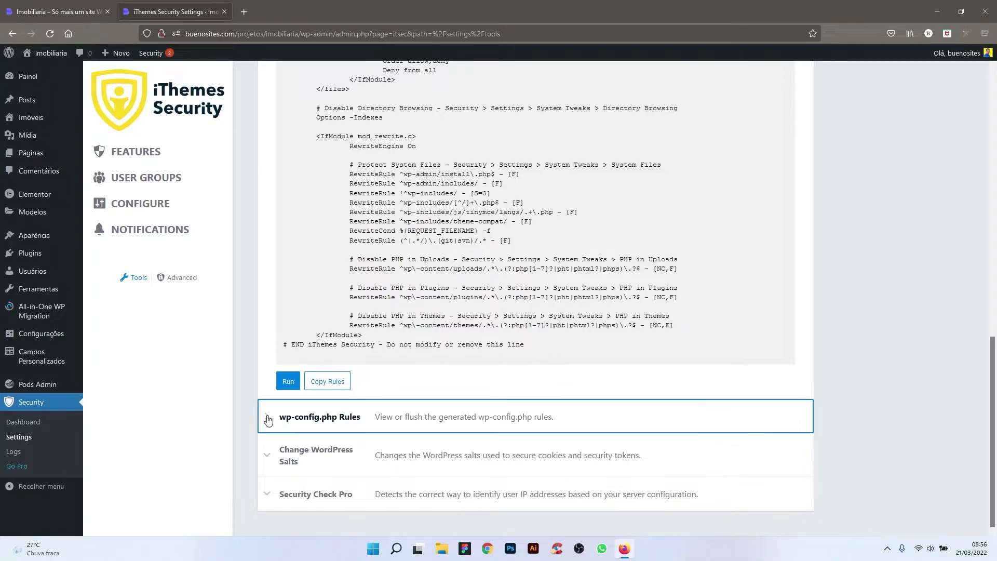
scroll(274, 413, "down", 1)
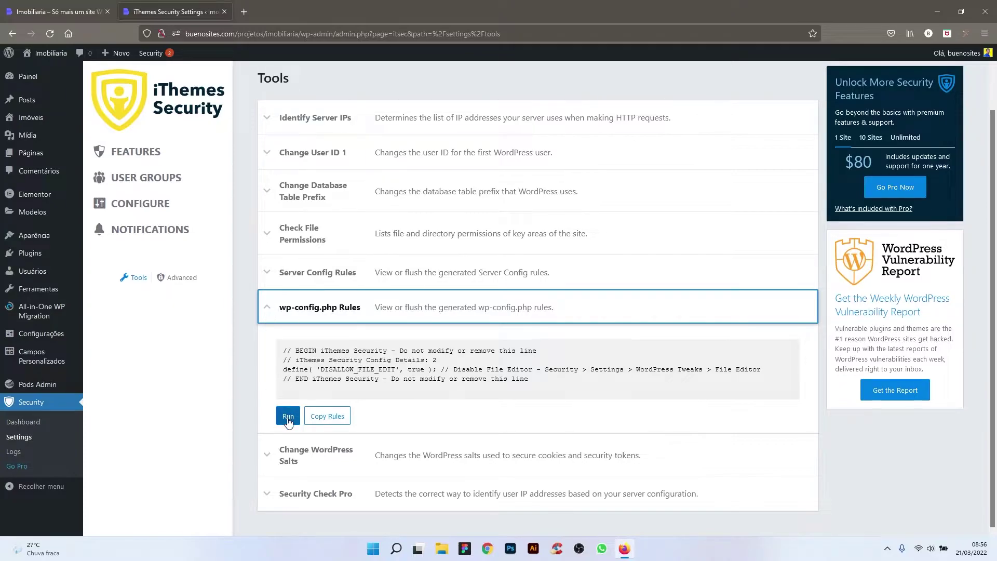
left_click(283, 311)
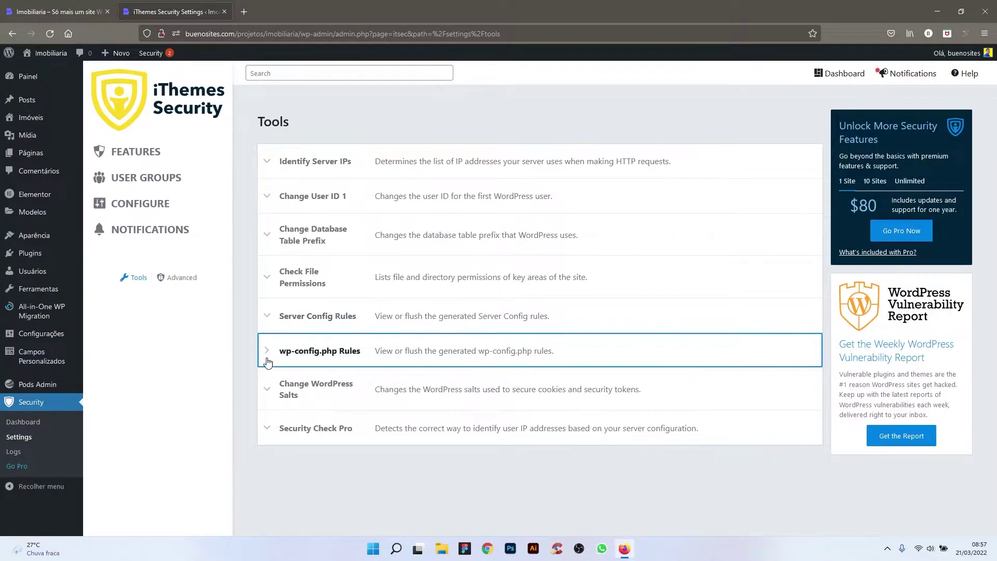
left_click(283, 389)
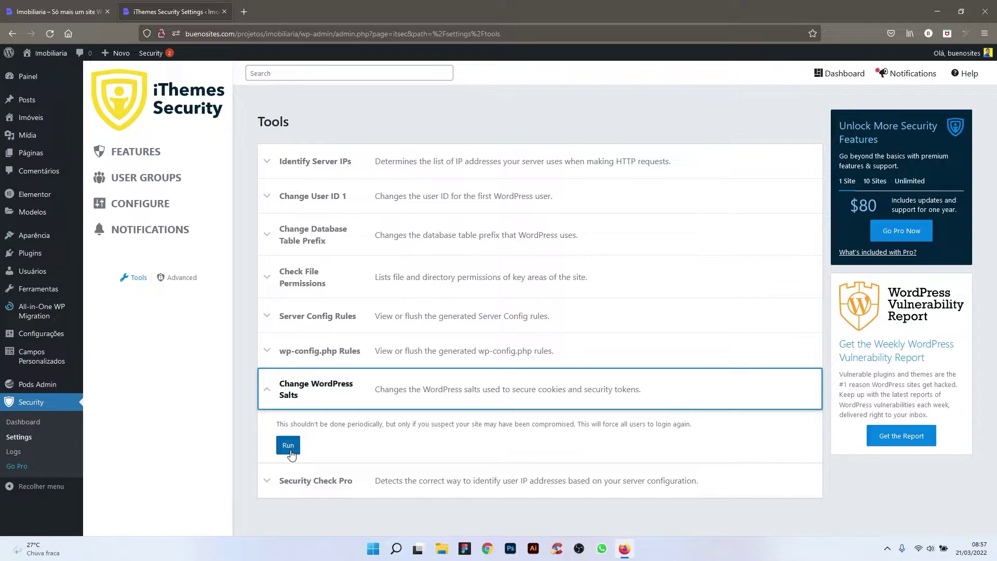
left_click(267, 391)
left_click(268, 432)
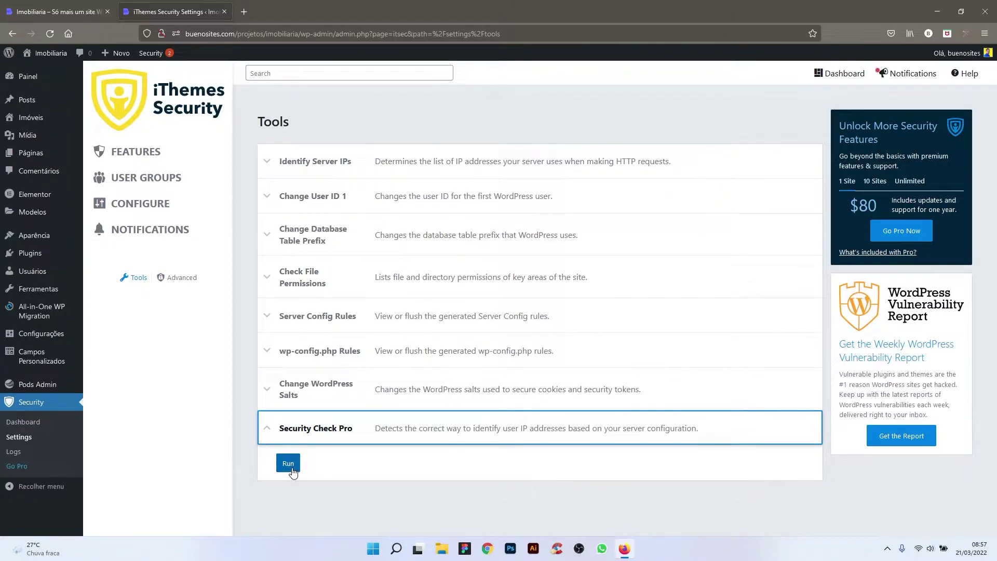
left_click(268, 428)
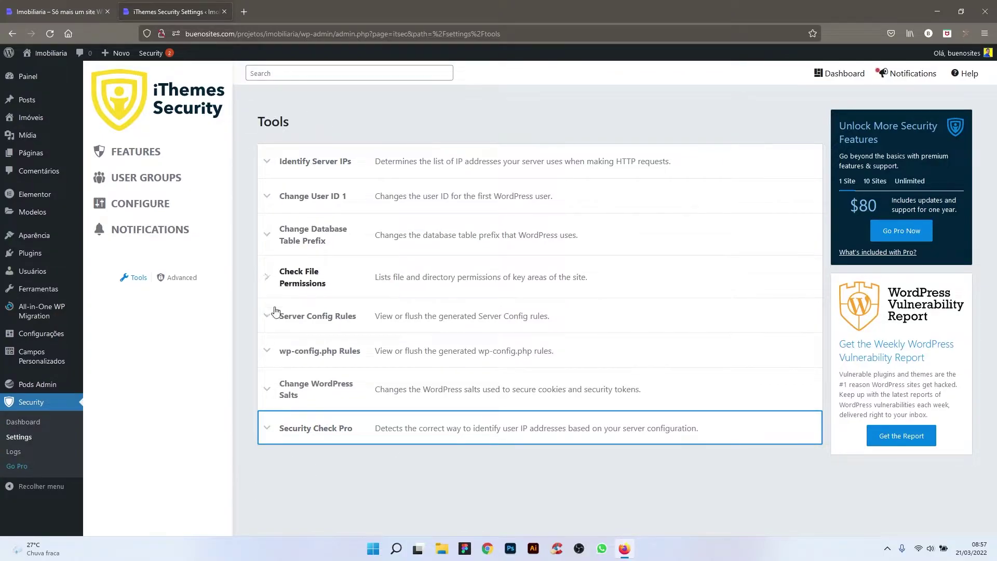
Step: Review the advanced System Tweaks and enable Force Unique Nickname in the WordPress Tweaks
left_click(180, 278)
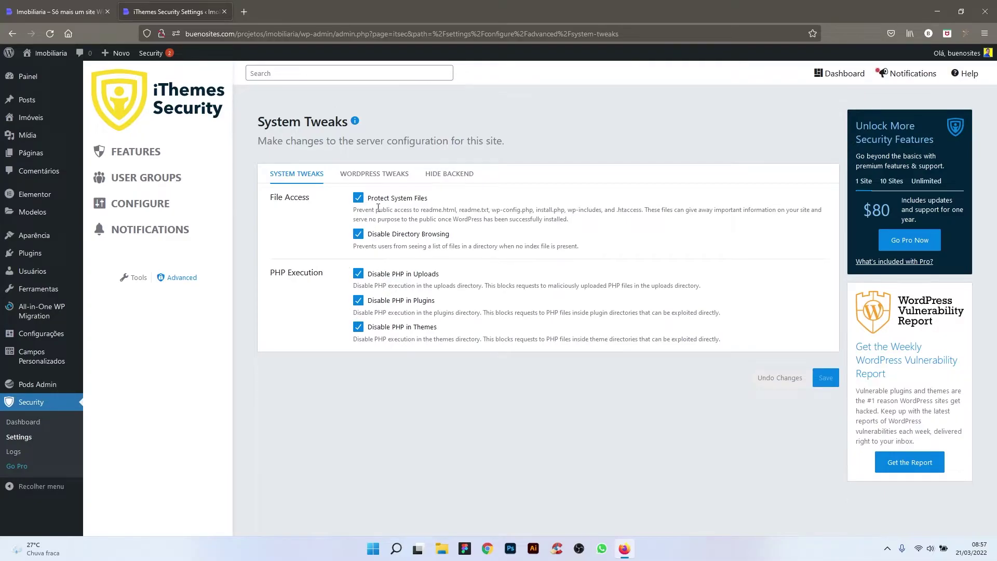
left_click(382, 179)
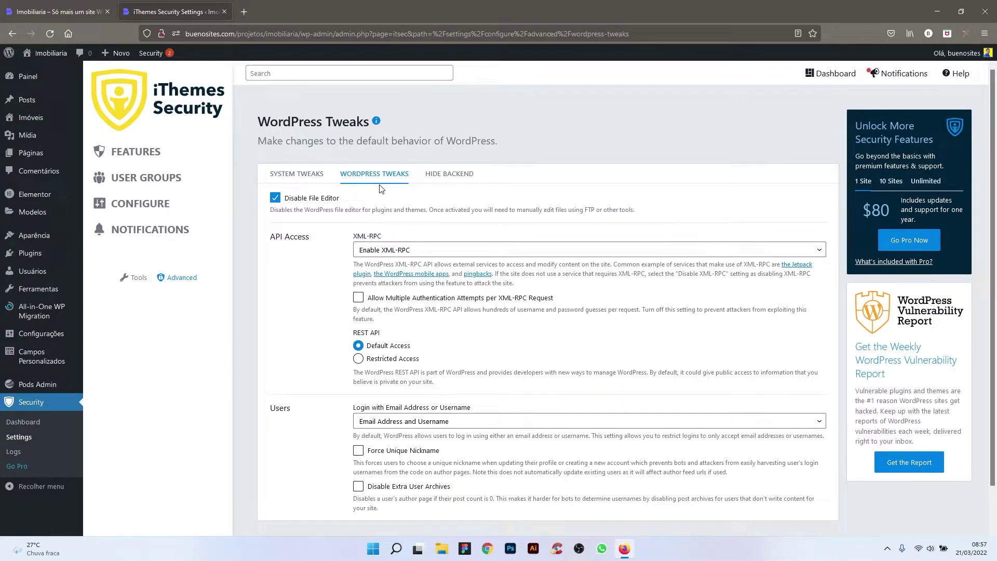
scroll(328, 228, "down", 2)
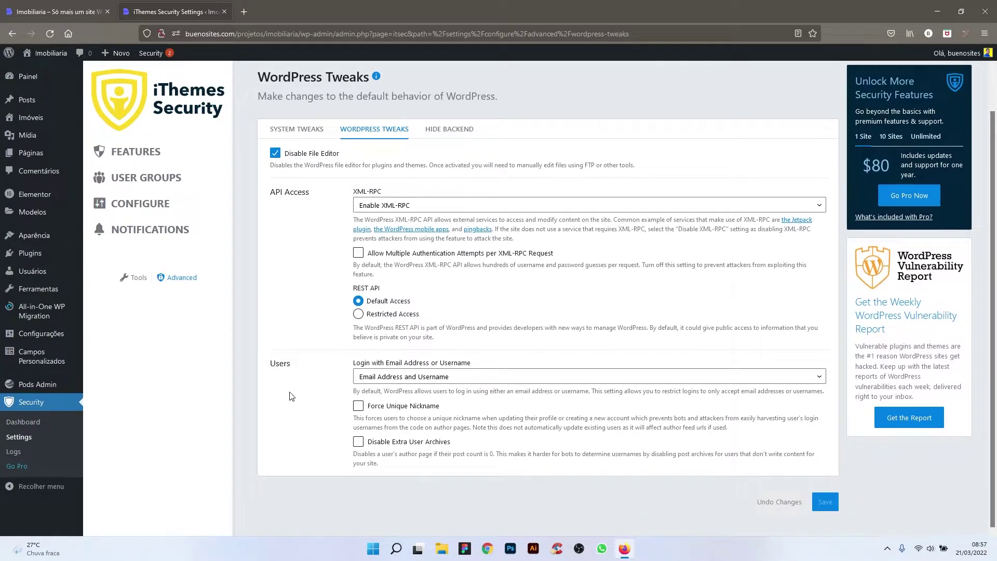
left_click(358, 407)
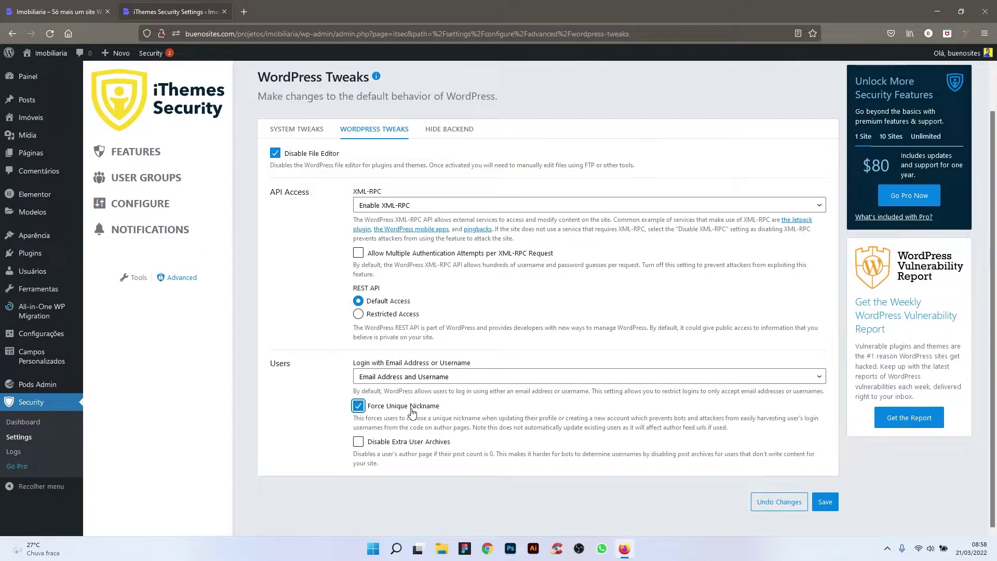
Step: Enable the Hide Backend feature in the advanced settings
left_click(434, 133)
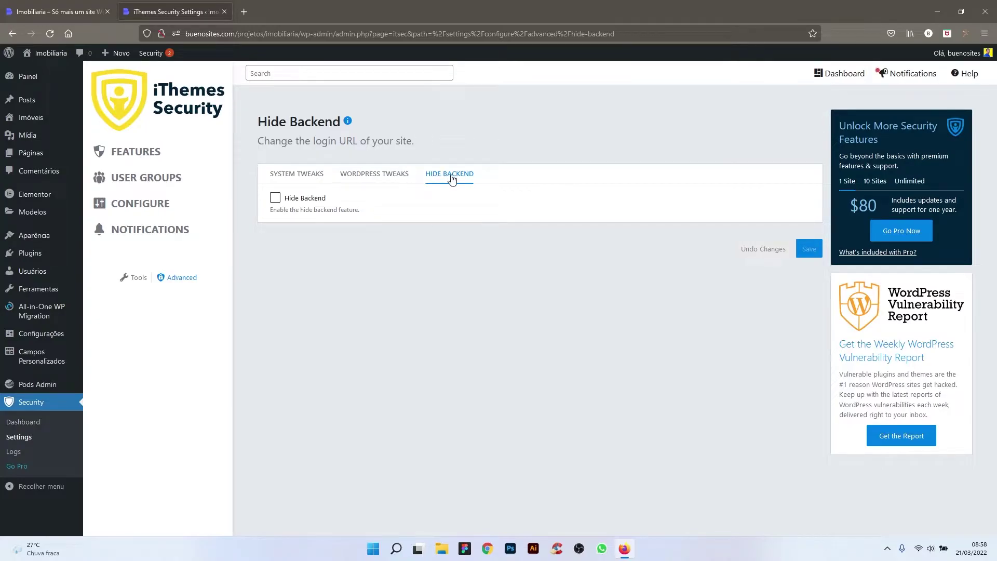
left_click(276, 198)
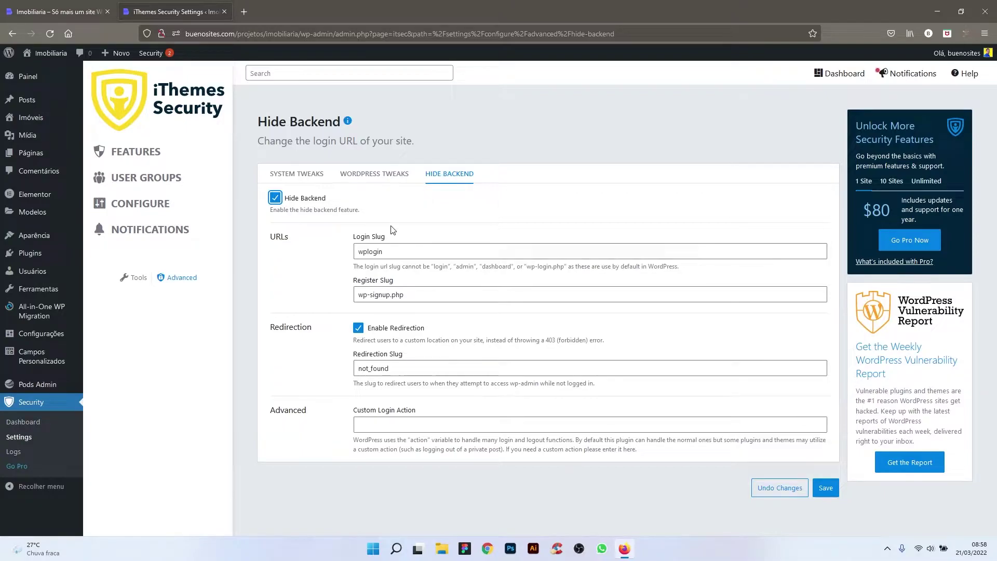
Step: Set the Hide Backend login slug to painel-acessar
left_click_drag(393, 253, 356, 253)
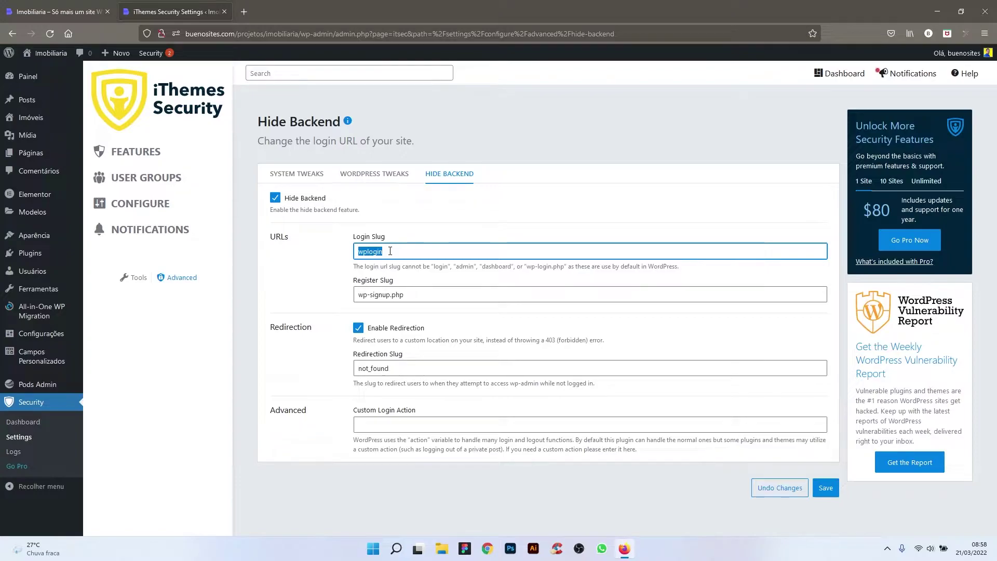
type("site_login")
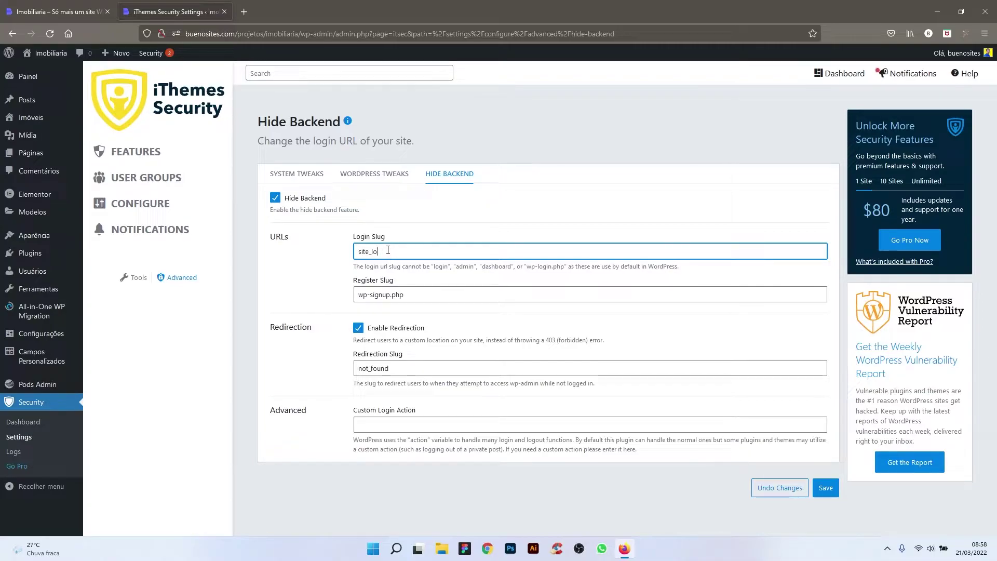
type("dmin")
key("BackSpace")
key("BackSpace")
key("BackSpace")
key("BackSpace")
key("BackSpace")
key("BackSpace")
key("BackSpace")
key("BackSpace")
key("BackSpace")
key("BackSpace")
type("paind")
type("l-acessar")
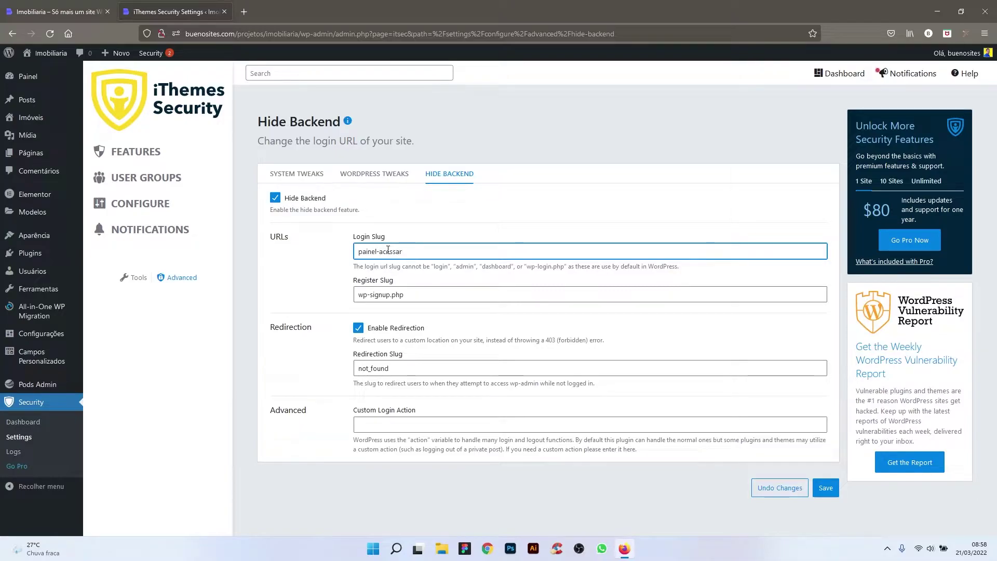
Step: Clear the login slug and check the register slug wp-signup.php
key("ctrl+a")
key("BackSpace")
left_click_drag(410, 294, 351, 296)
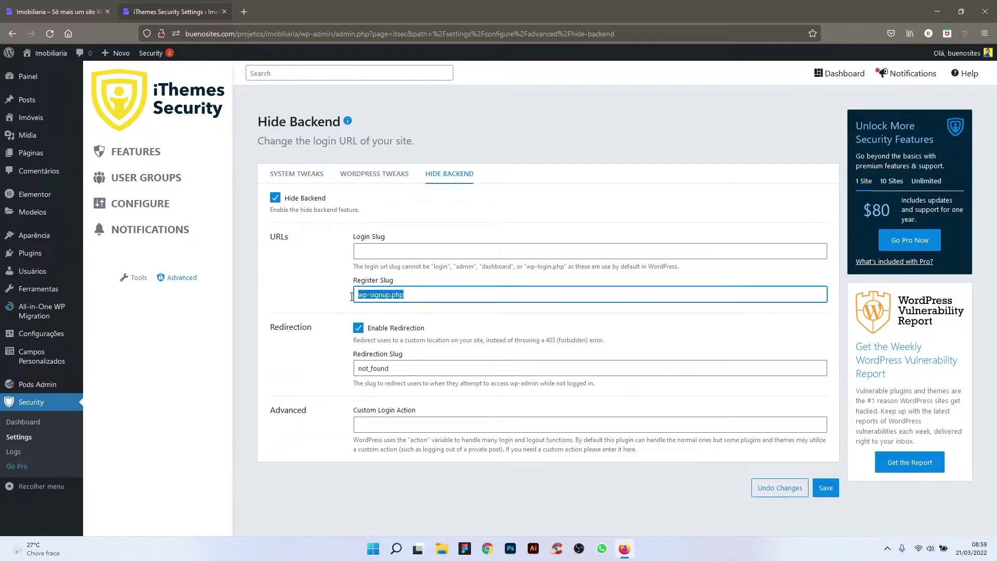
left_click(410, 295)
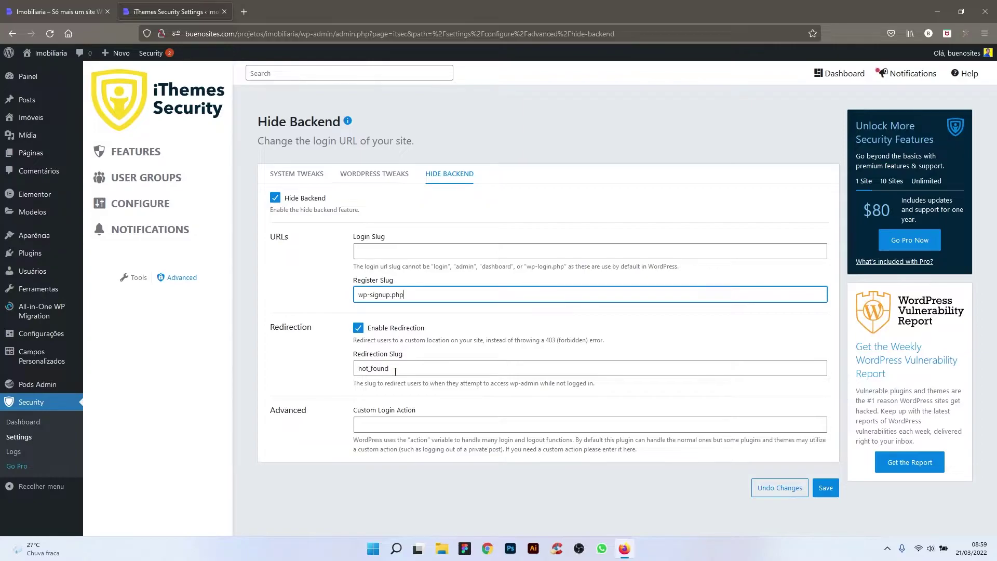
Step: Check the redirection slug not_found in the Hide Backend settings
left_click_drag(393, 368, 338, 369)
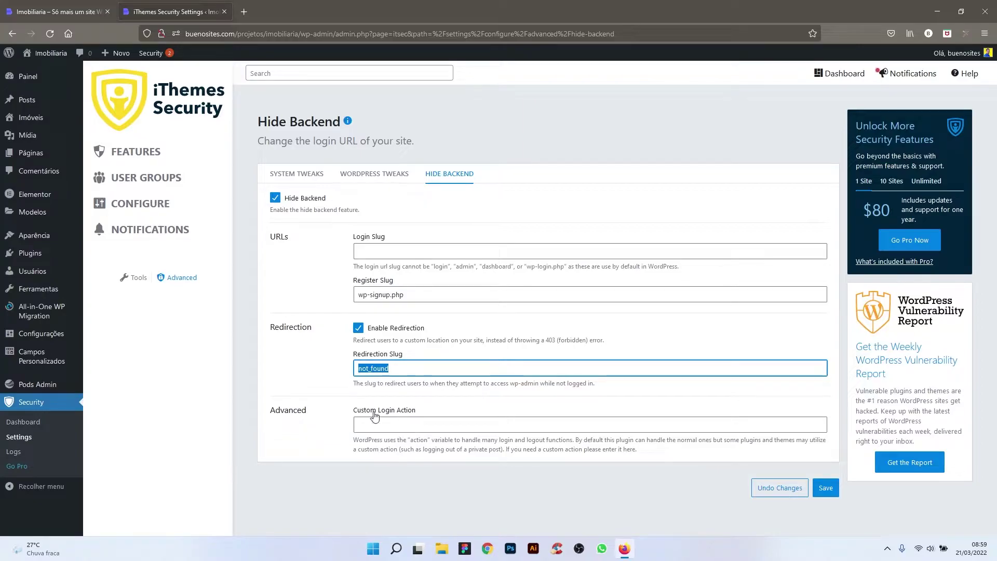
left_click(333, 327)
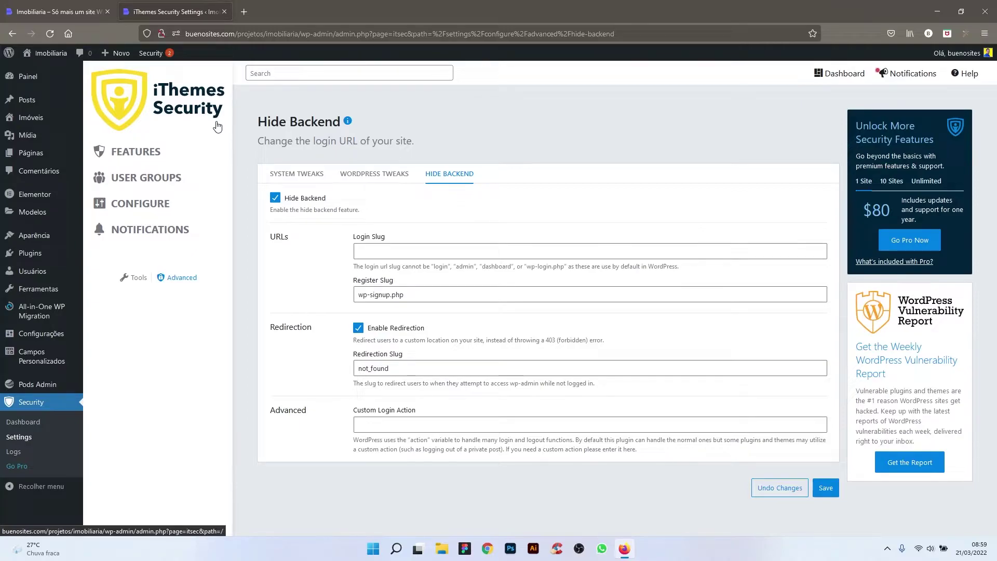
Step: Install and activate the Jetpack plugin from the add-new plugins page, and decline its setup offer
mouse_move(43, 311)
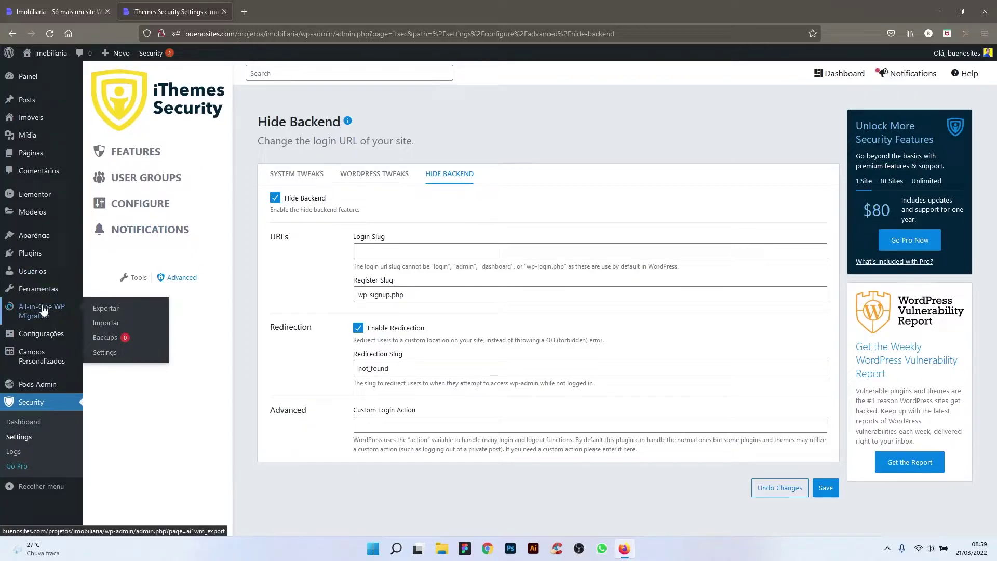
mouse_move(48, 258)
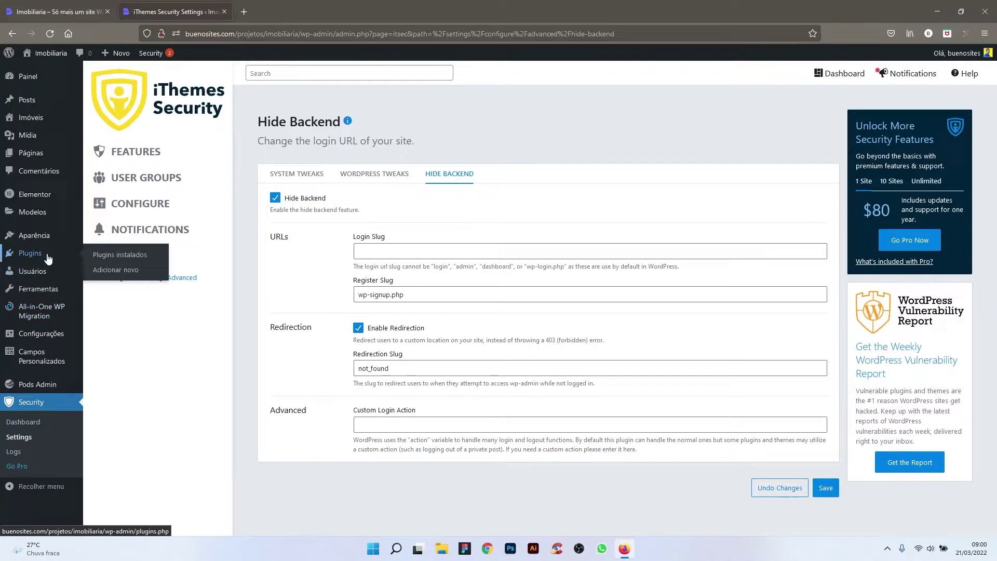
left_click(112, 274)
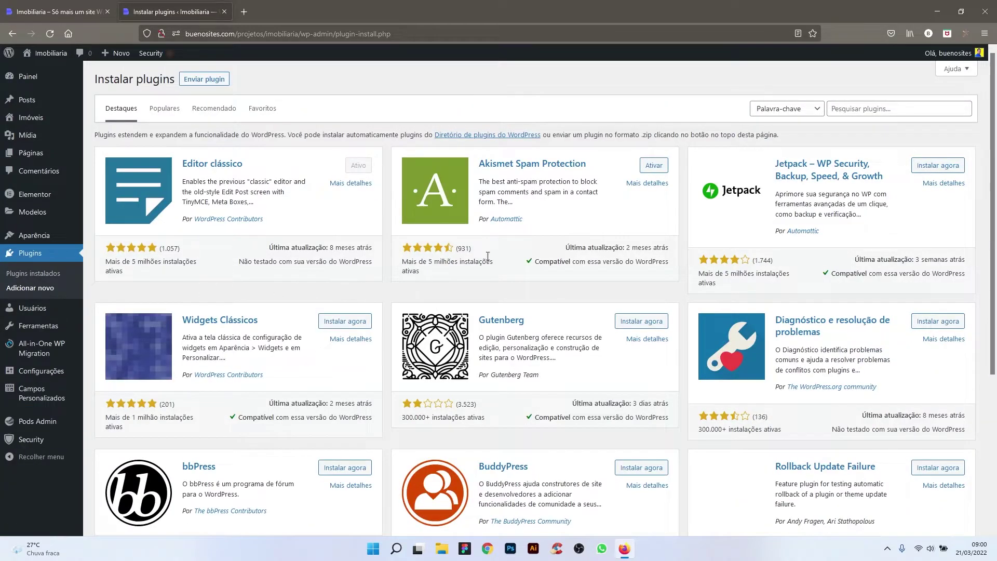
left_click(928, 170)
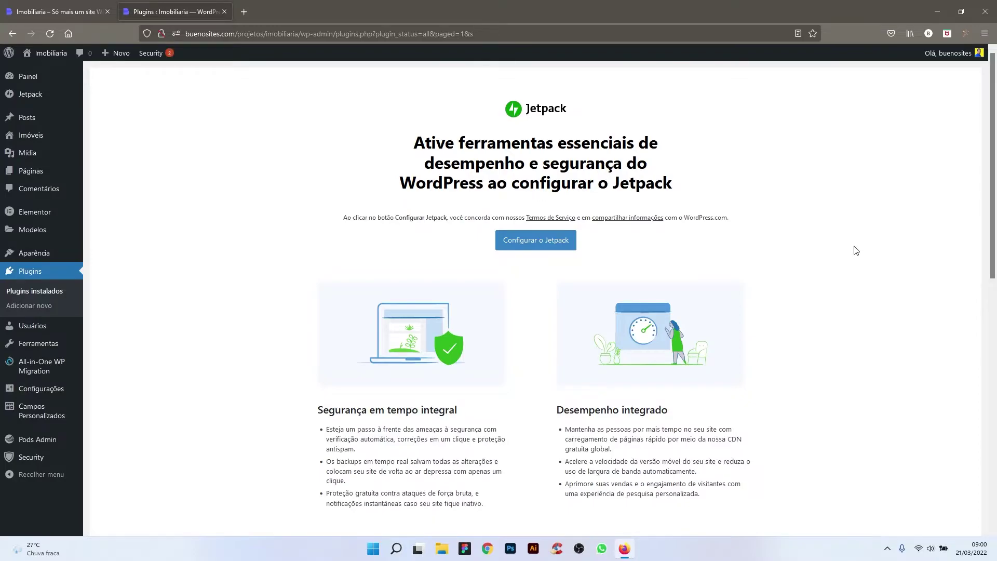
scroll(855, 252, "down", 5)
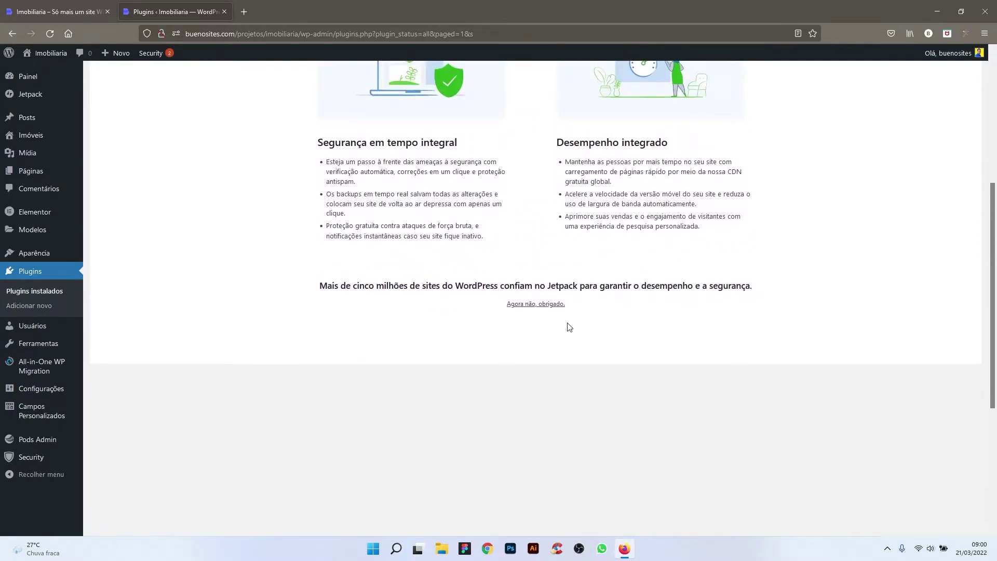
left_click(522, 304)
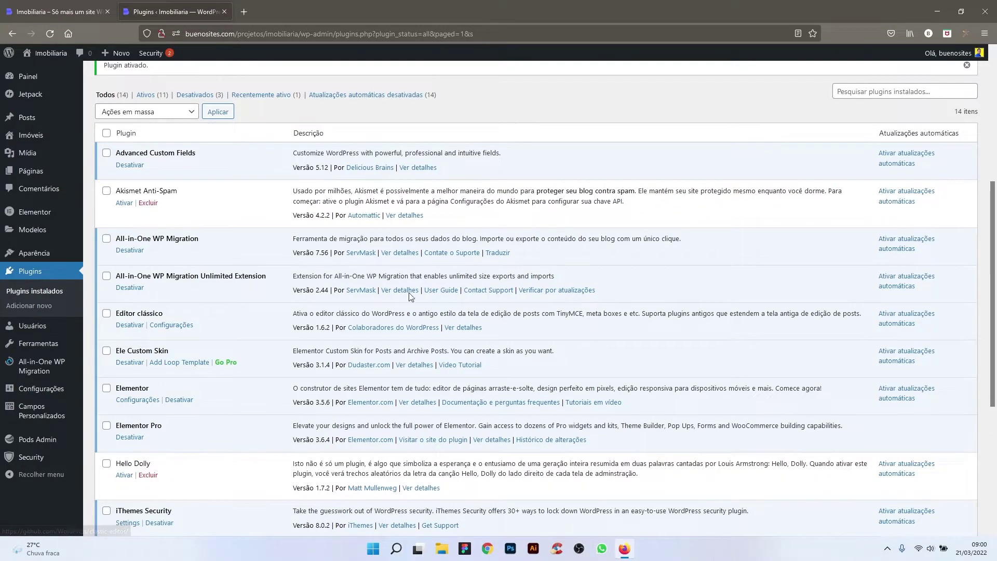
Step: Start the Jetpack setup, sign in to WordPress.com with the account e-mail and password, and approve the site connection
left_click(29, 102)
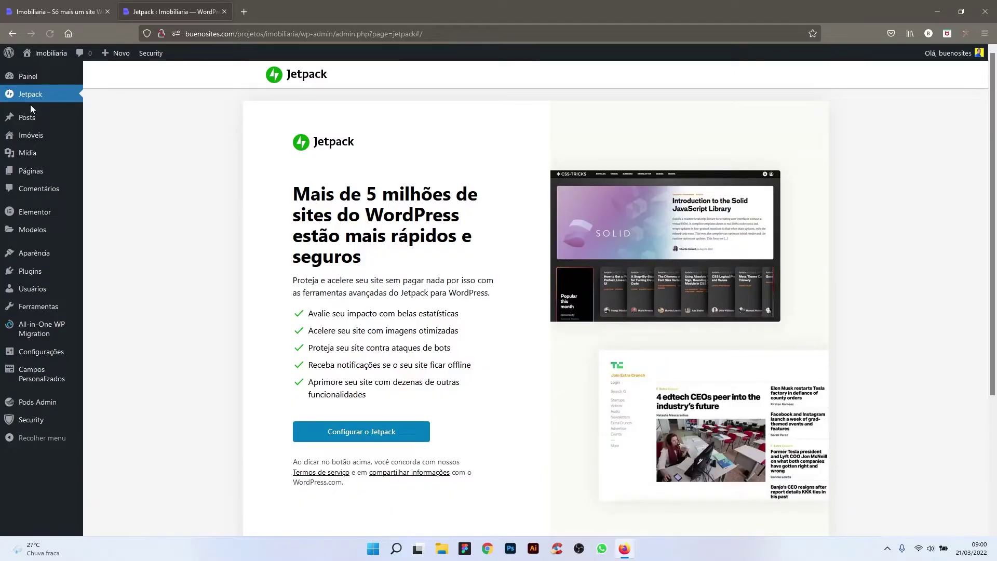
scroll(461, 349, "down", 1)
left_click(373, 378)
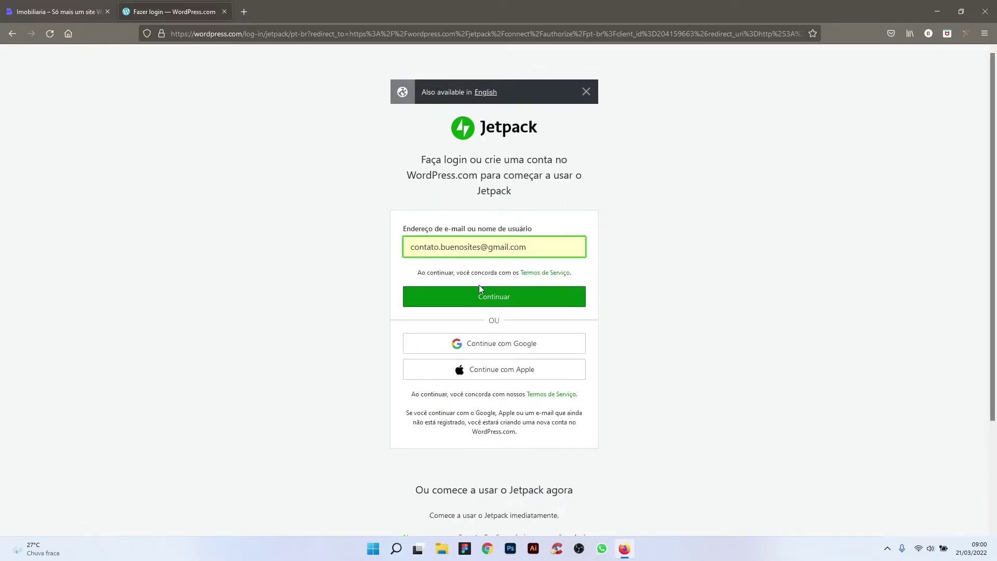
left_click(474, 297)
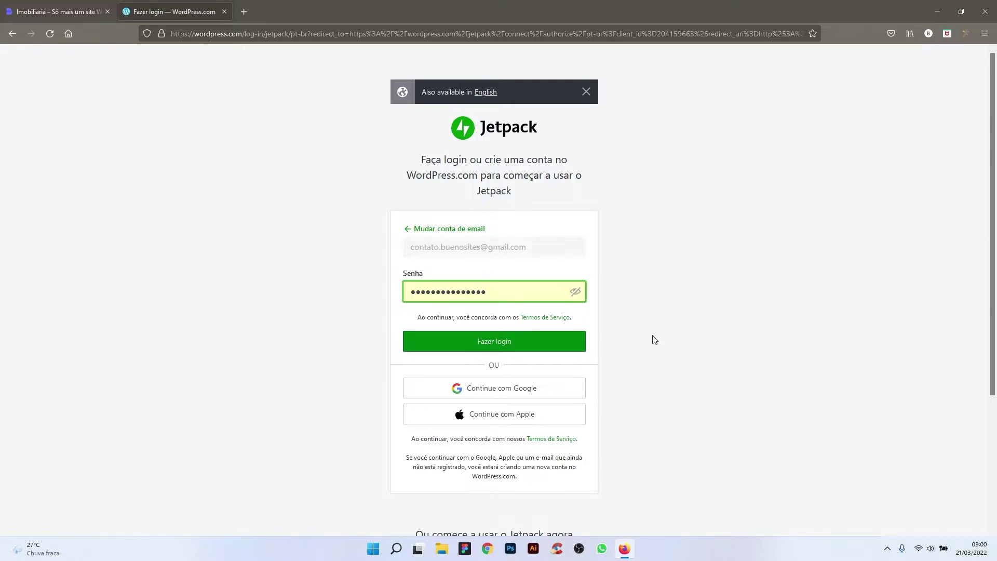
left_click(533, 342)
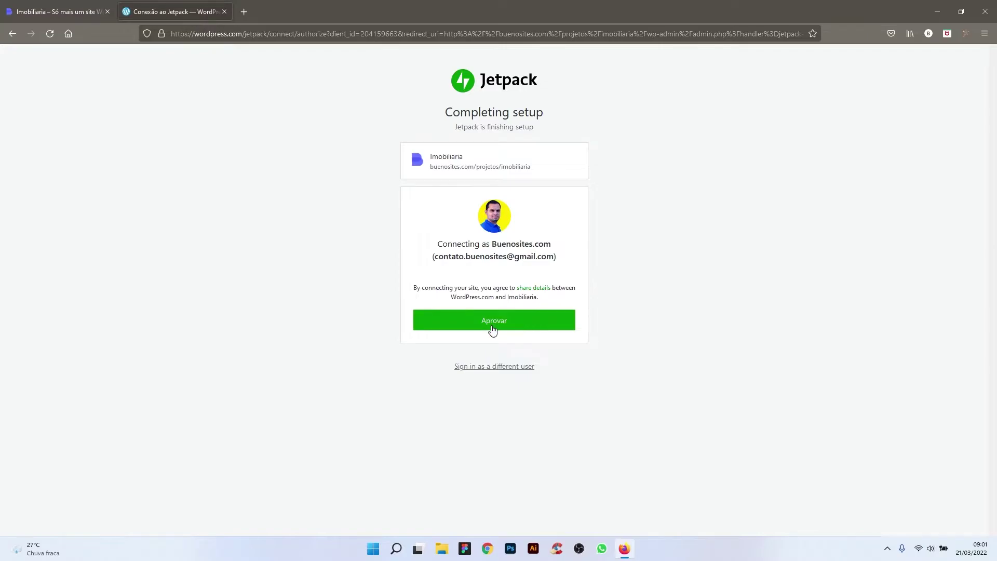
left_click(492, 327)
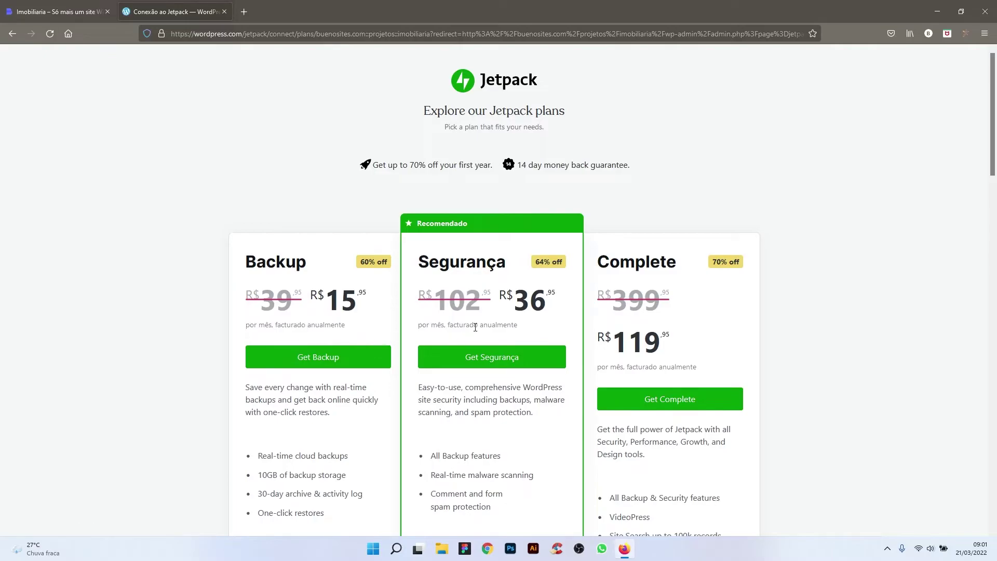
Step: Look through the Jetpack plans and start with the Jetpack Free plan
scroll(475, 328, "down", 15)
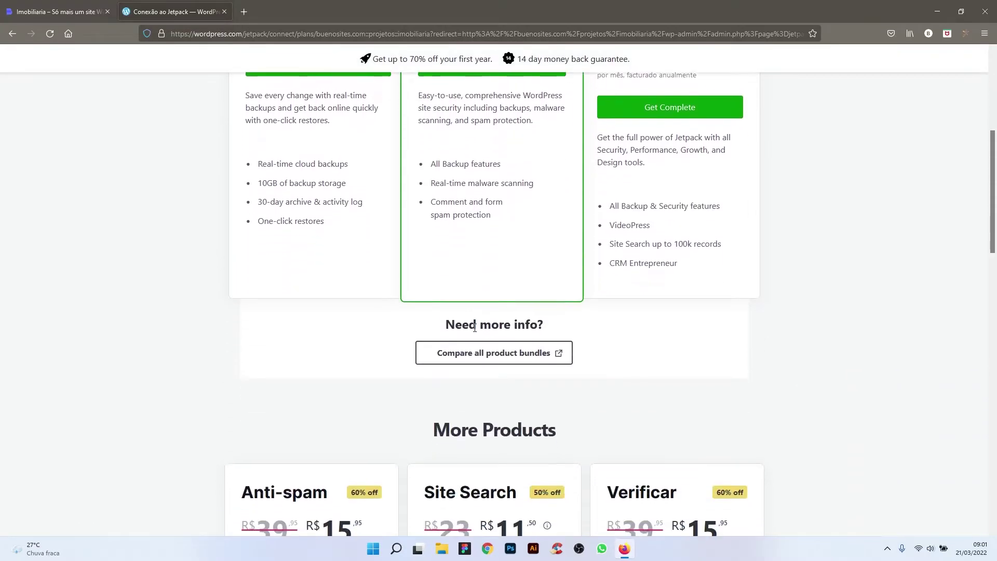
scroll(475, 332, "down", 6)
scroll(472, 332, "up", 2)
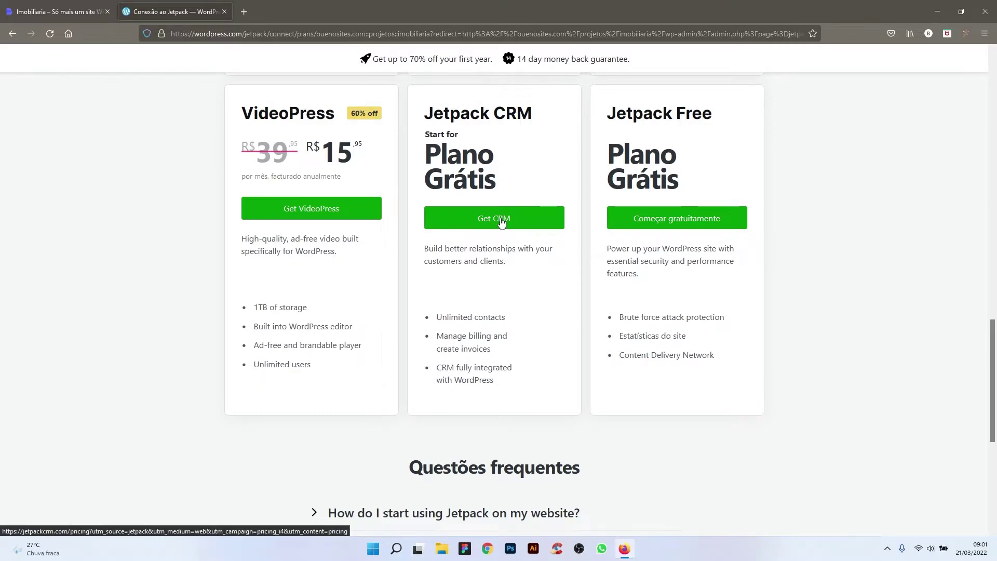
scroll(500, 222, "up", 1)
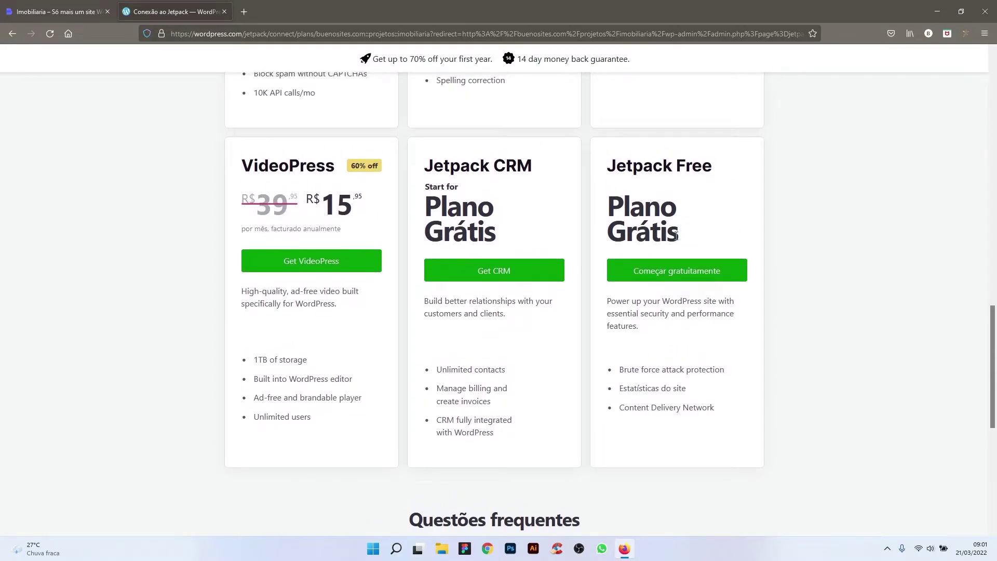
left_click(679, 274)
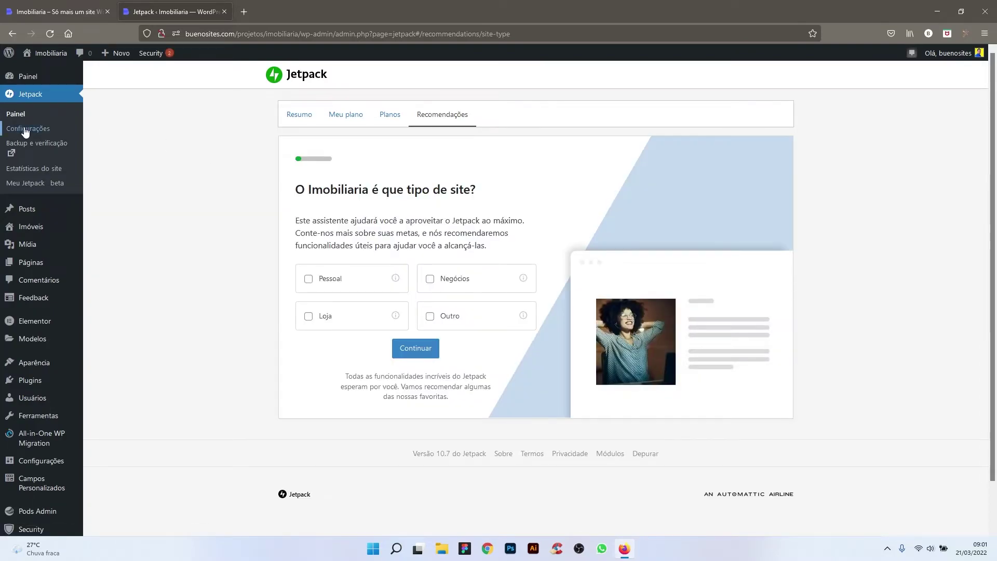
Step: Set the site type to Negócios in the Jetpack assistant and postpone choosing a paid plan
left_click(429, 279)
left_click(407, 353)
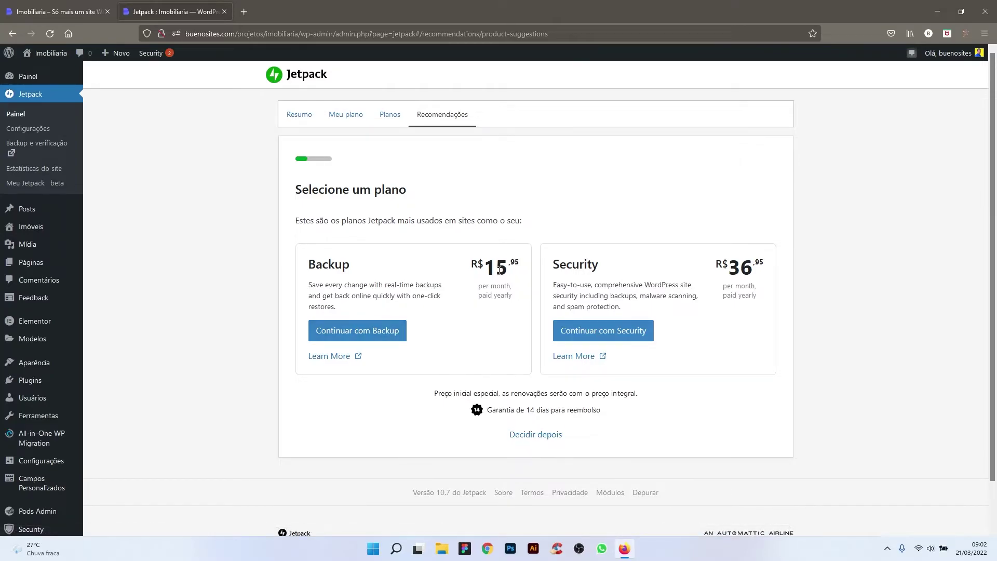
left_click_drag(473, 301, 520, 297)
left_click(490, 268)
double_click(490, 268)
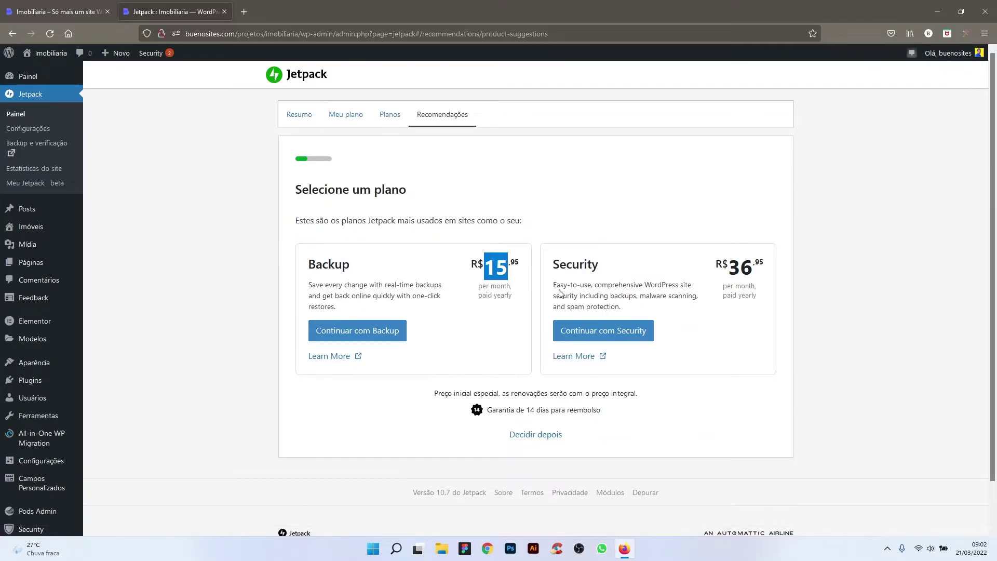
left_click(535, 438)
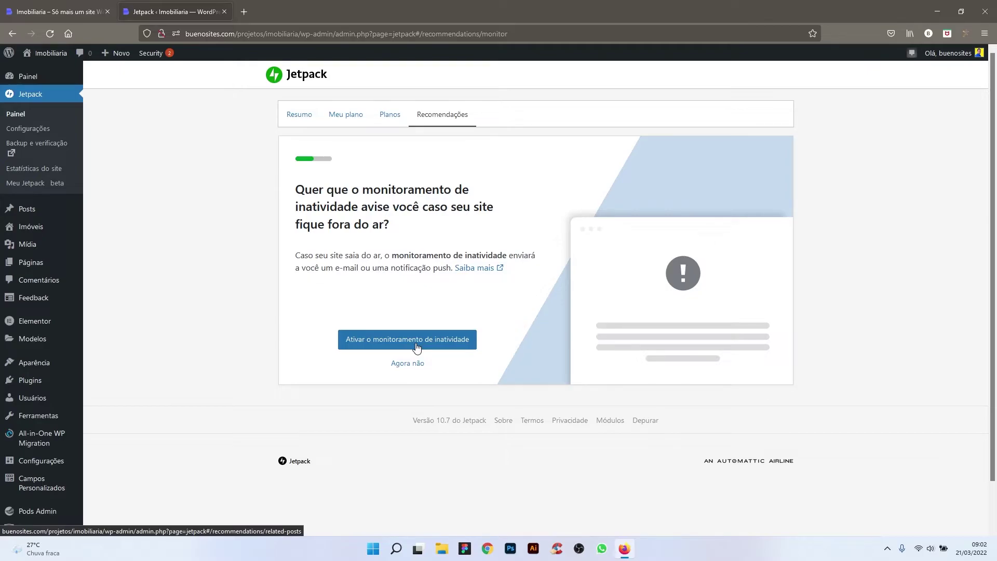
Step: Enable Jetpack's downtime monitoring, decline related posts, Creative Mail and the site accelerator, and review the recommendations summary
left_click(459, 343)
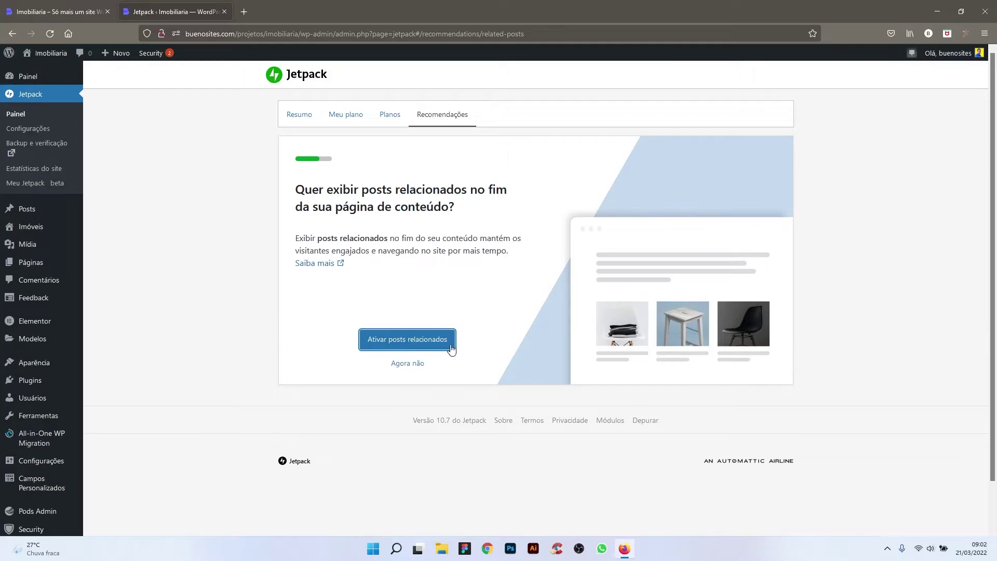
left_click(415, 364)
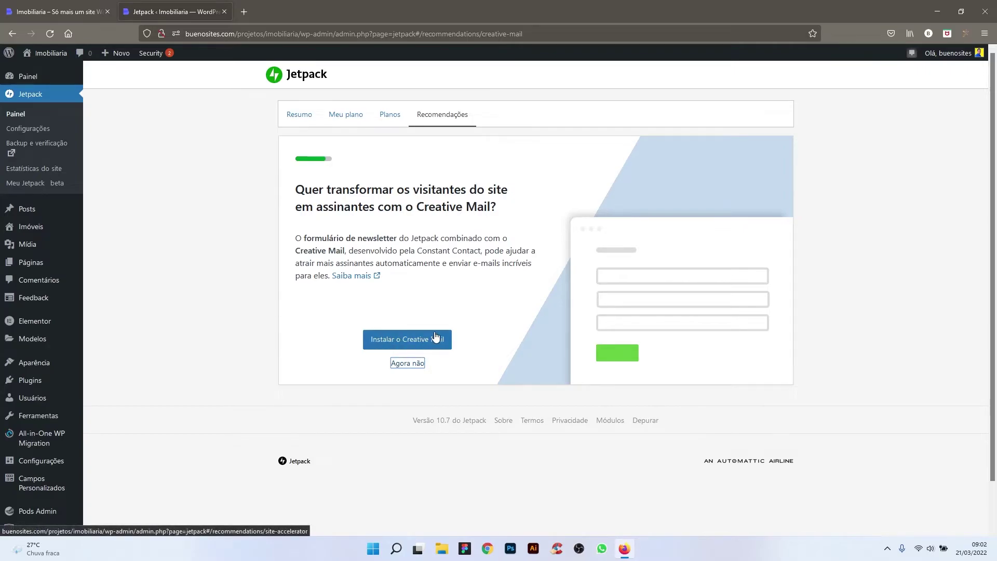
left_click(407, 364)
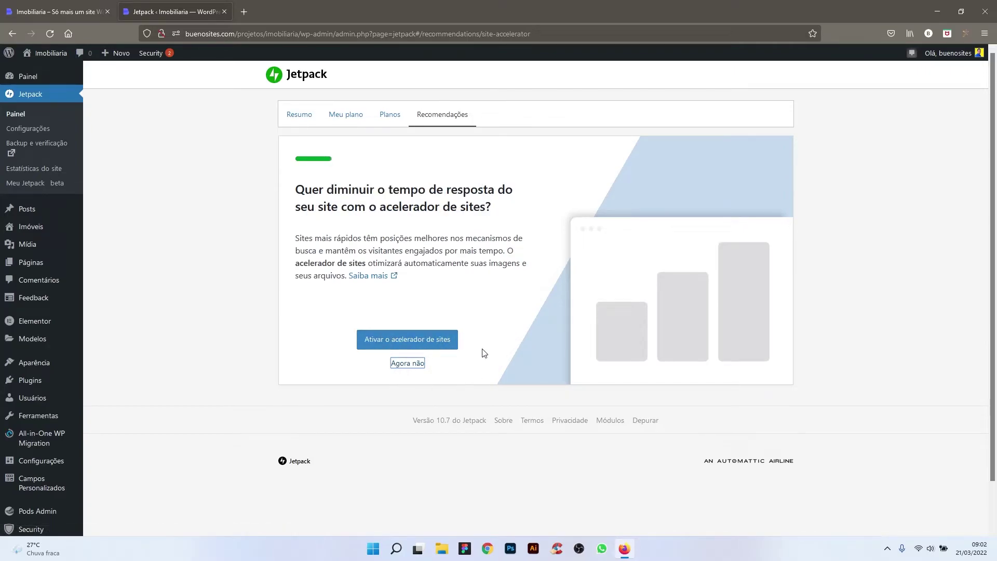
left_click(410, 366)
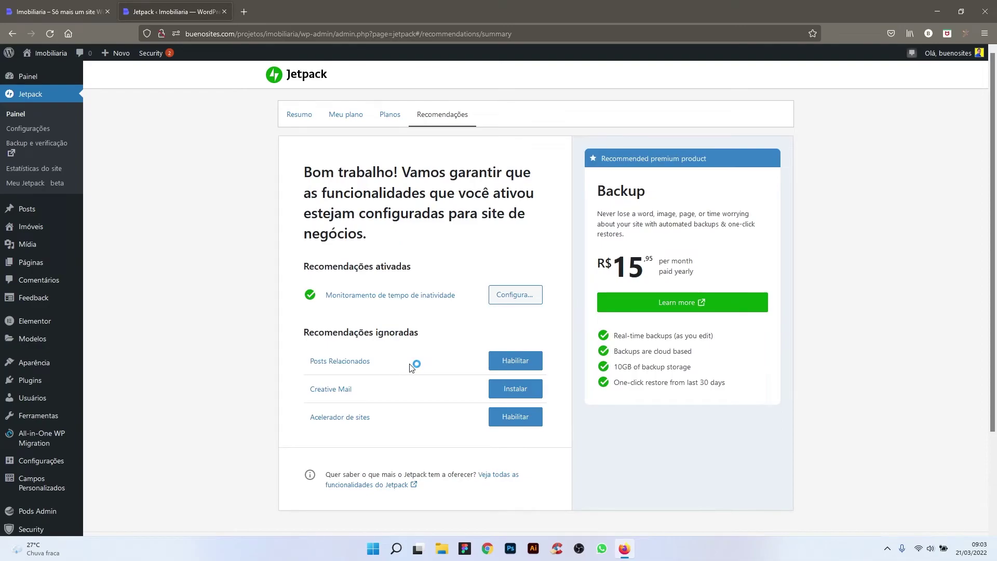
scroll(413, 363, "down", 2)
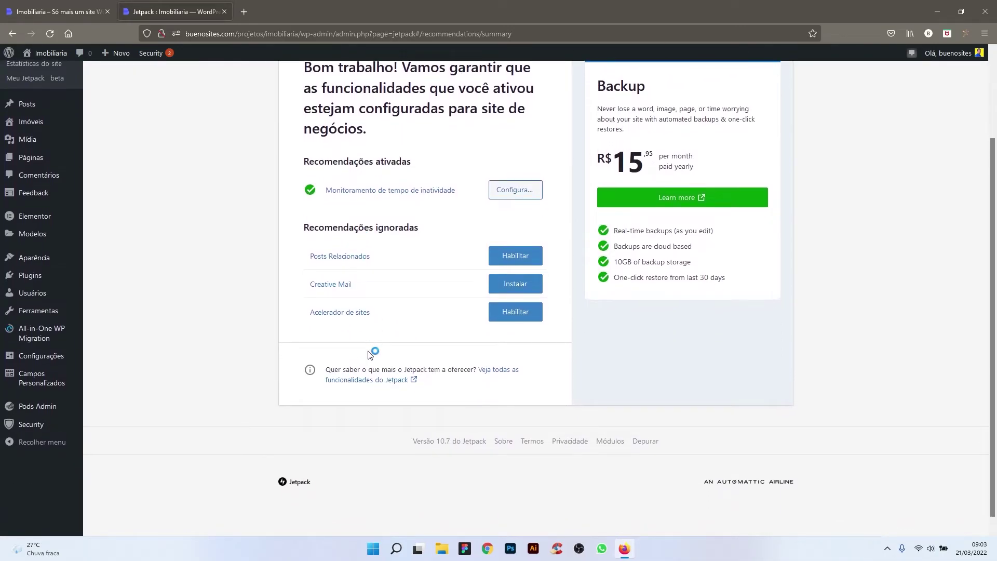
scroll(394, 270, "up", 2)
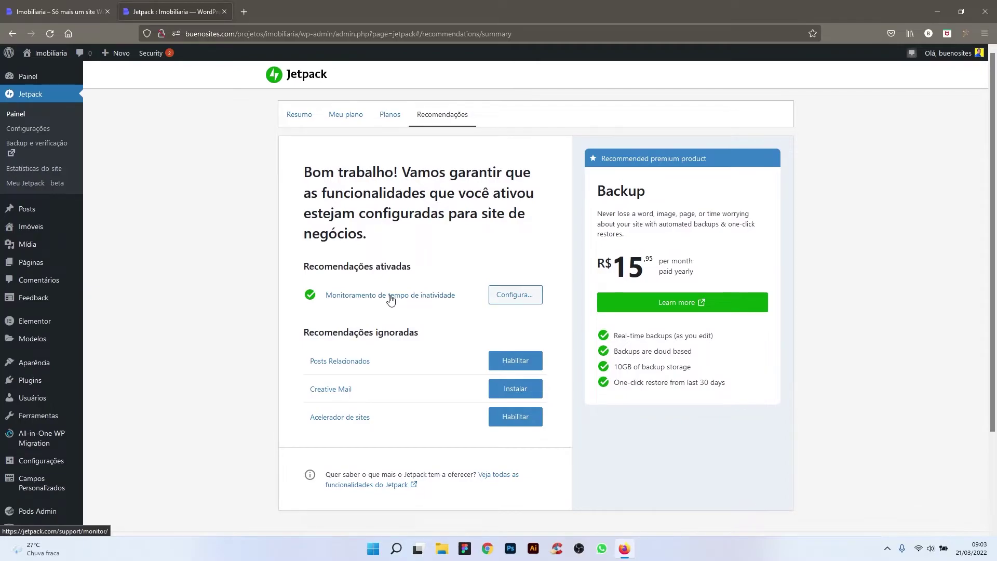
scroll(390, 300, "down", 2)
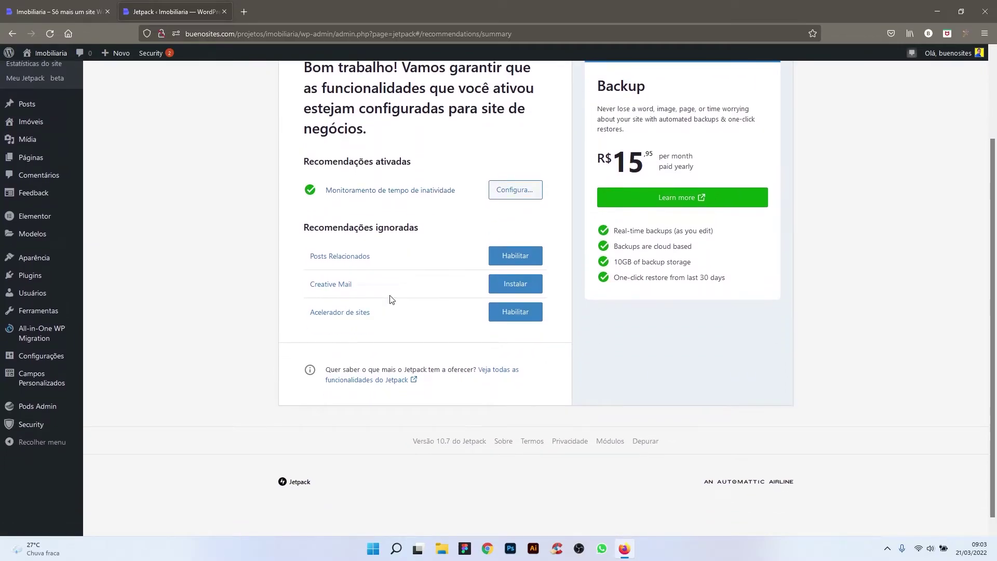
scroll(390, 300, "up", 2)
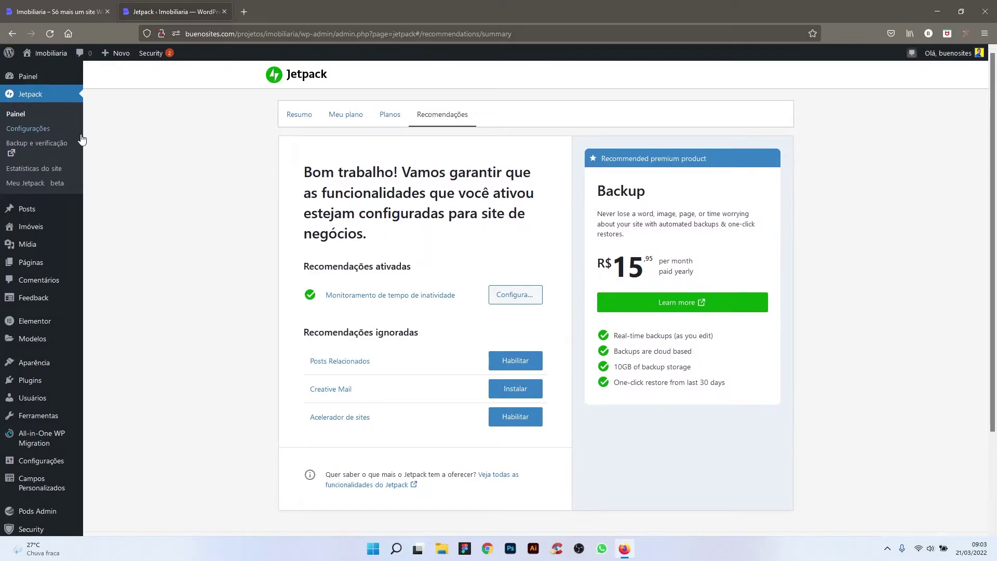
Step: Review Jetpack's security settings, including the always-allowed IP options, and enable brute-force attack protection
left_click(42, 134)
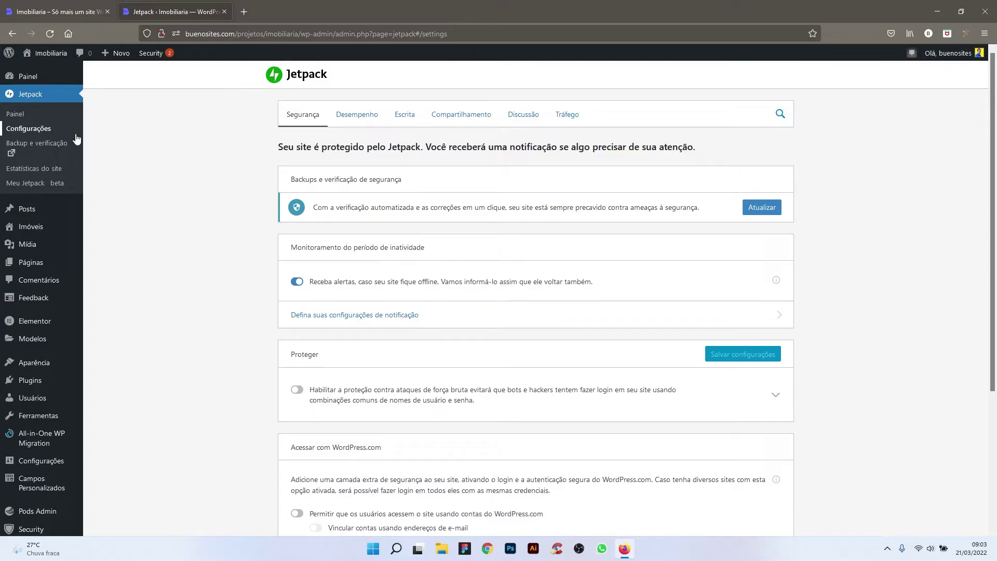
scroll(265, 147, "down", 1)
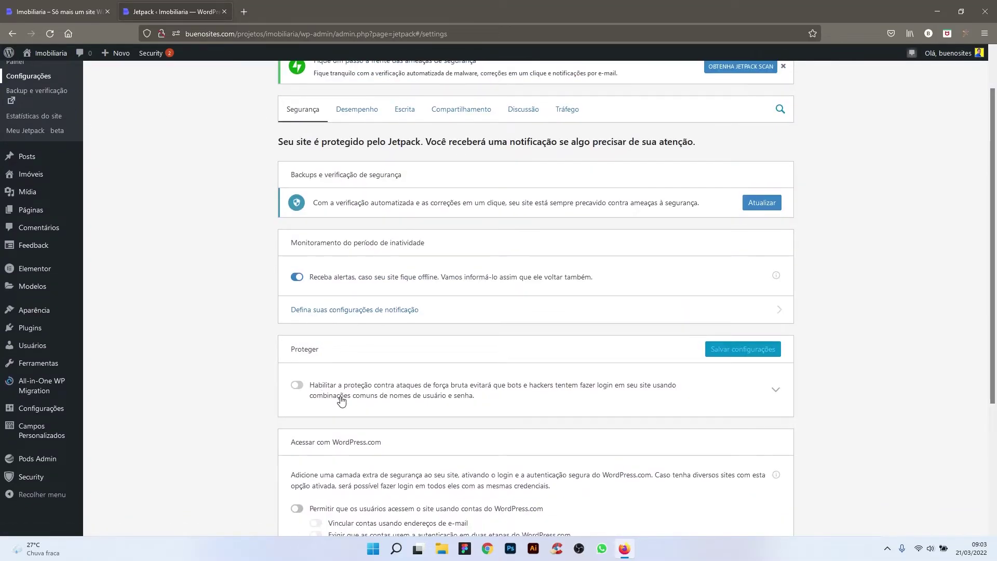
scroll(343, 399, "down", 1)
scroll(413, 356, "down", 1)
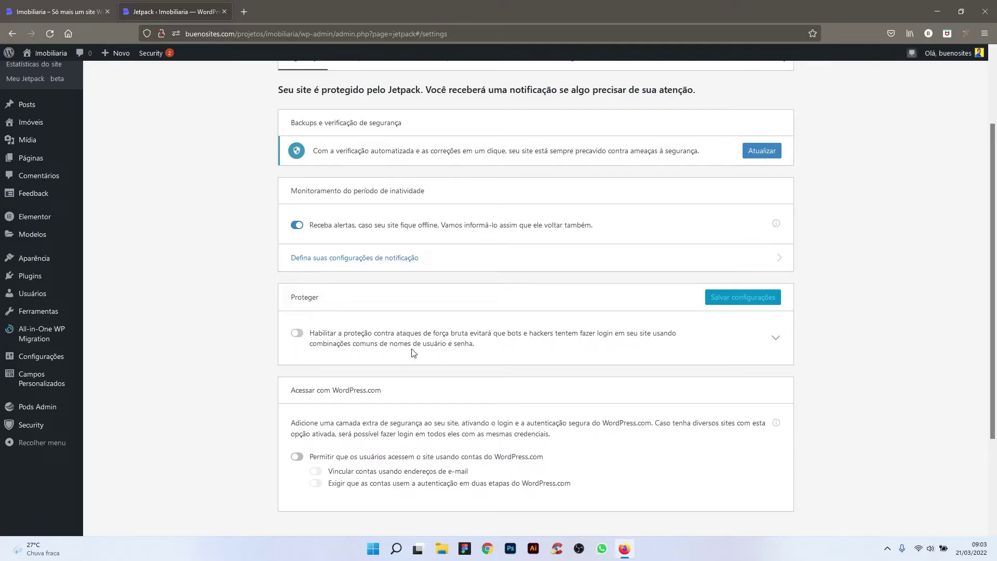
left_click(775, 339)
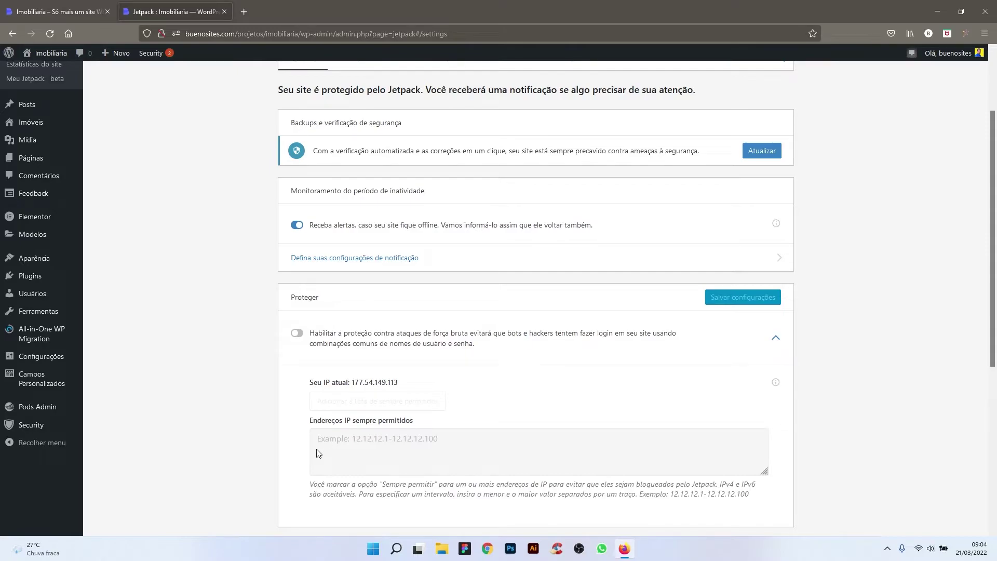
left_click(777, 338)
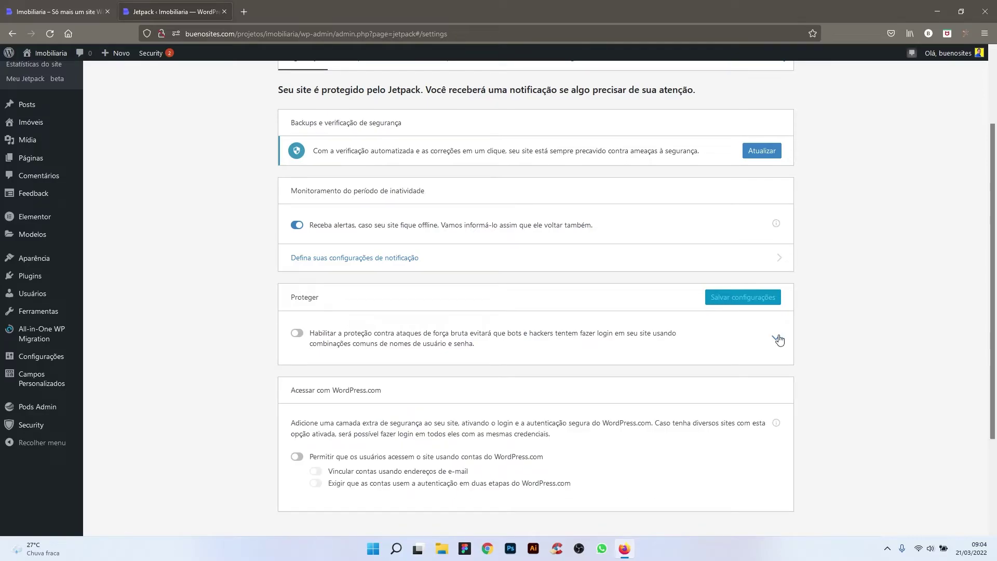
left_click(295, 337)
left_click(297, 337)
Step: Search the plugin directory for "all in one wp" on the page for adding new plugins
mouse_move(31, 430)
mouse_move(31, 279)
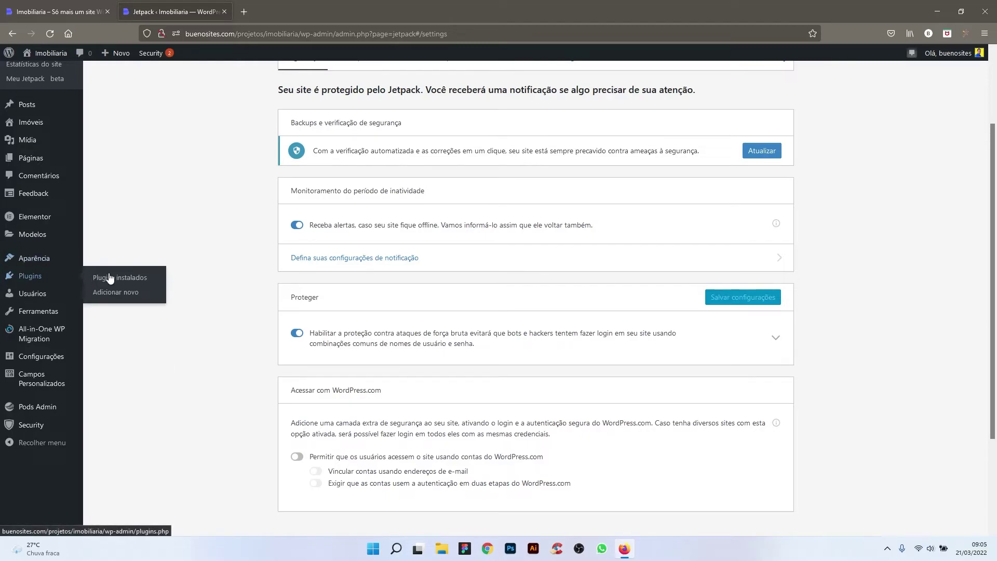
left_click(112, 294)
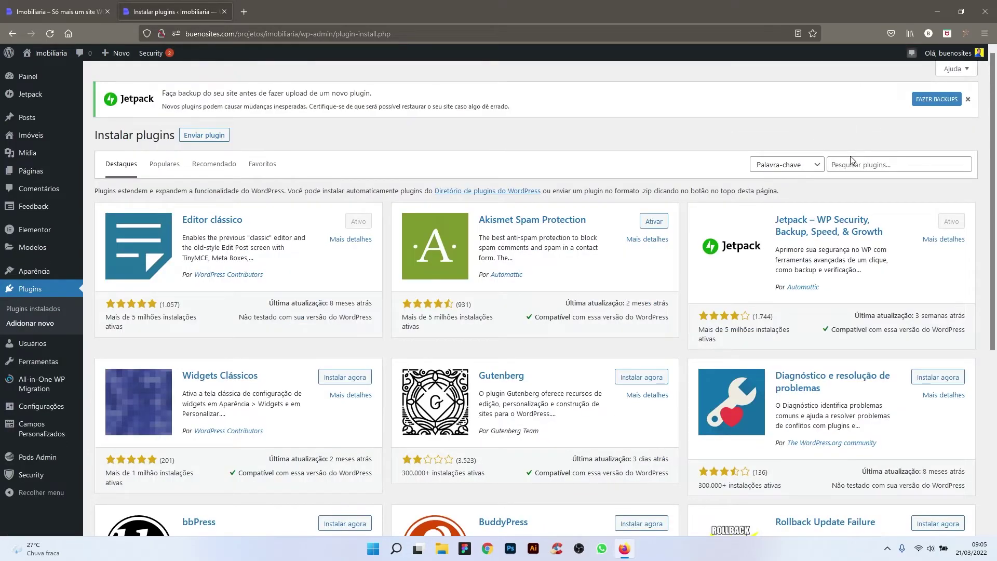
left_click(849, 165)
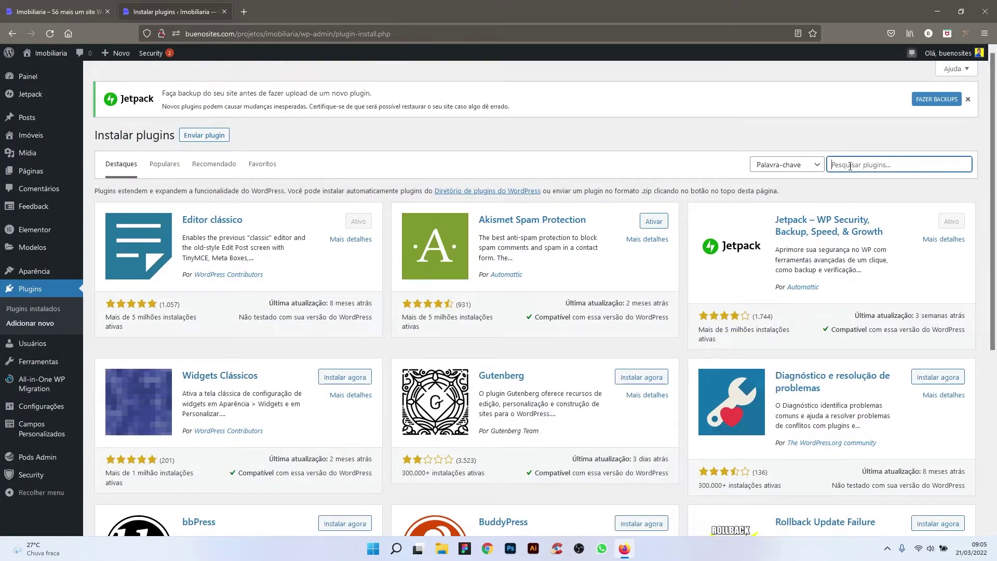
type("all")
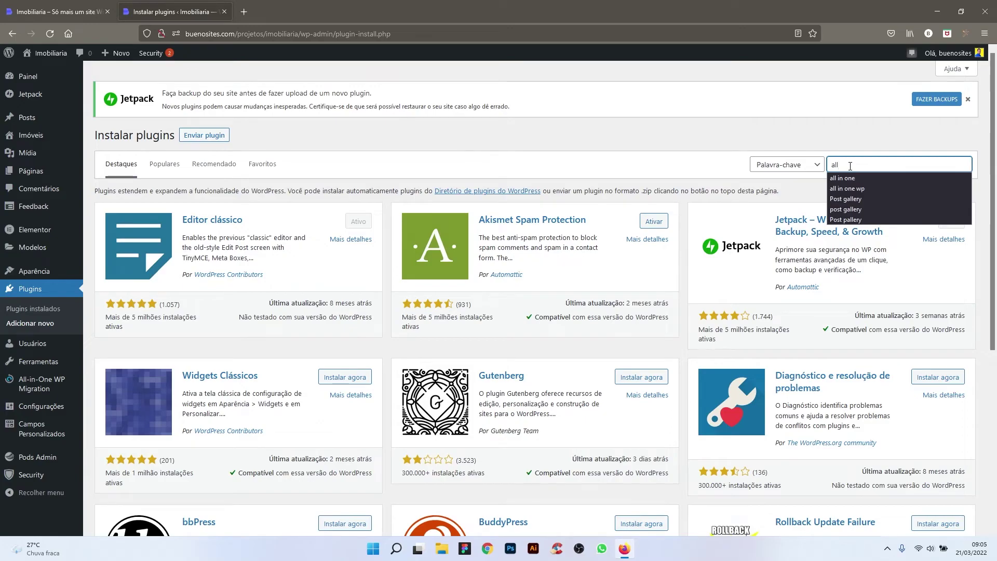
key("Down")
key("Down")
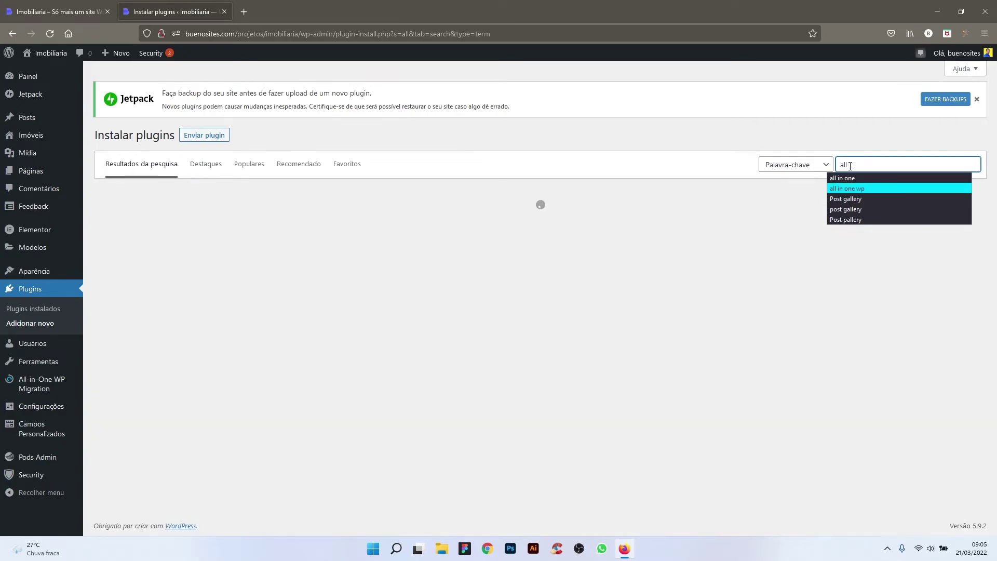
key("Return")
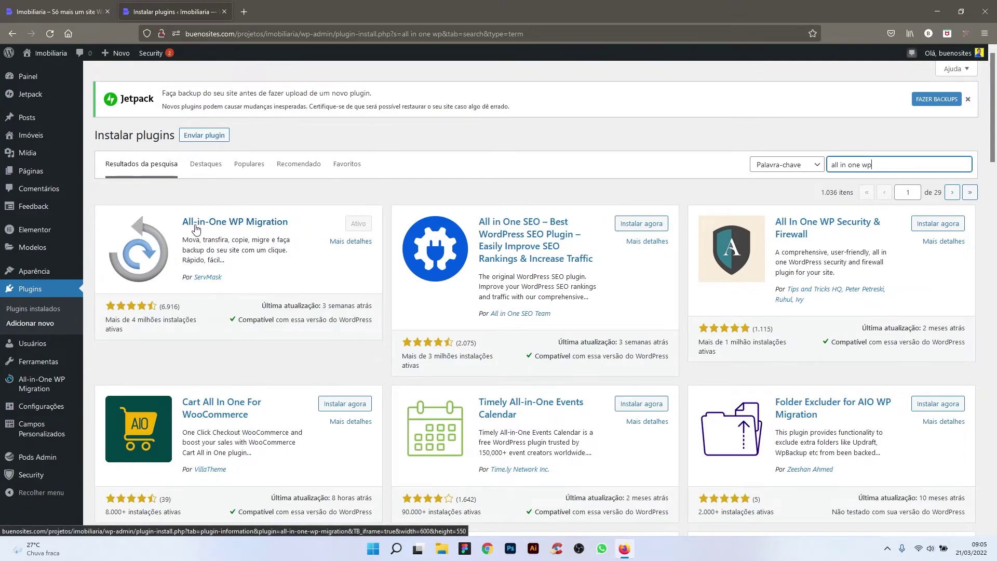
Step: Create a full site backup with All-in-One WP Migration and dismiss the download offer without downloading the file
mouse_move(18, 397)
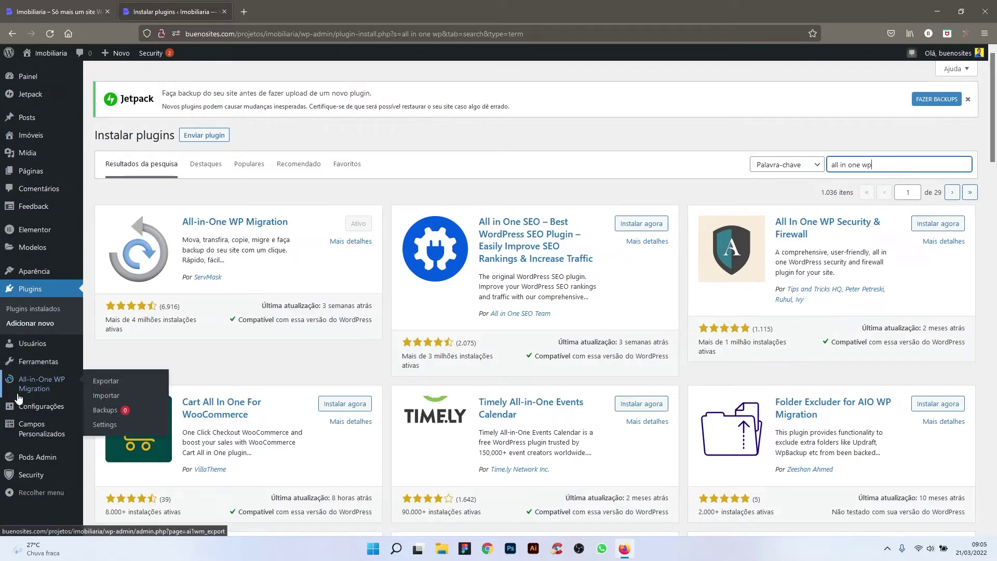
left_click(99, 413)
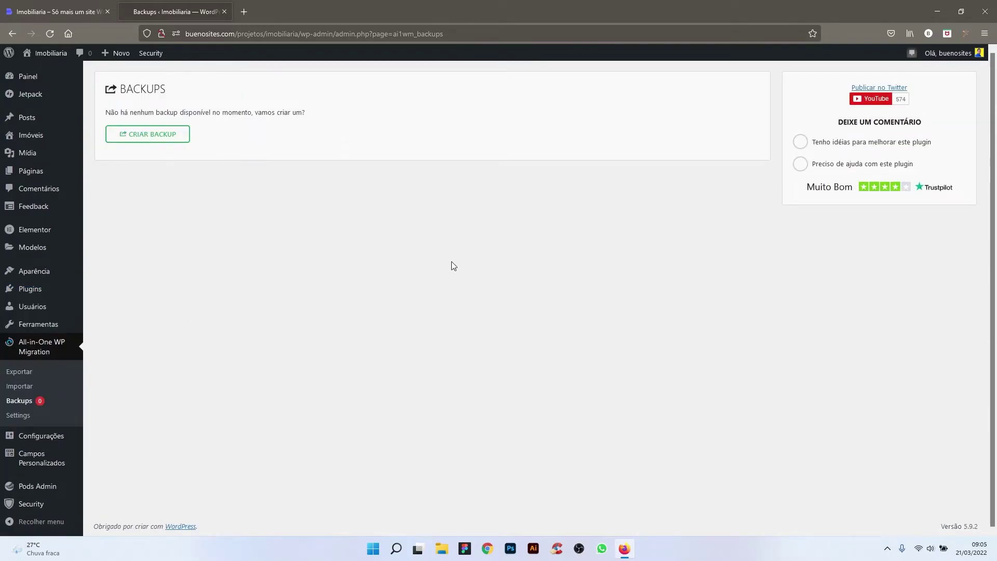
left_click(169, 135)
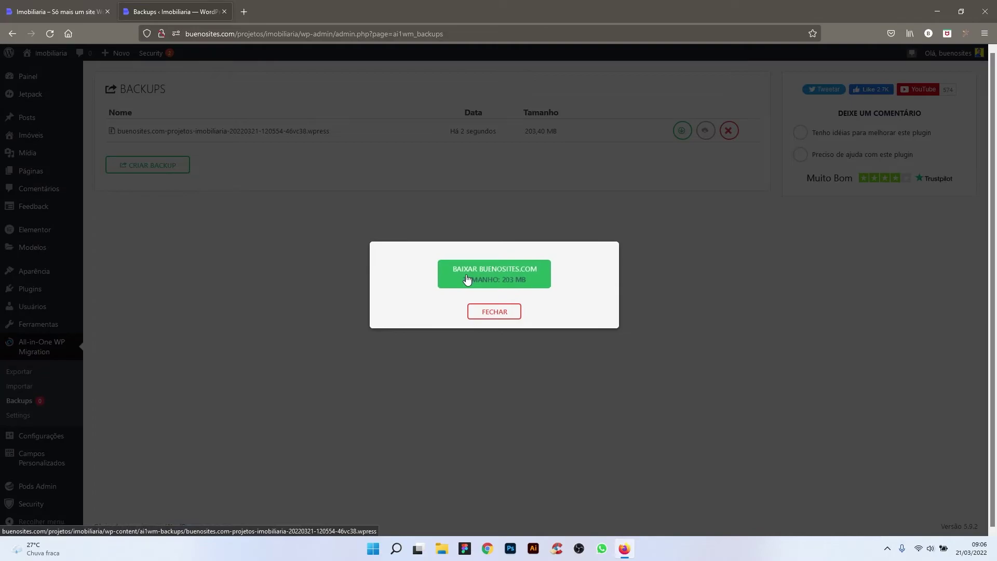
left_click(498, 317)
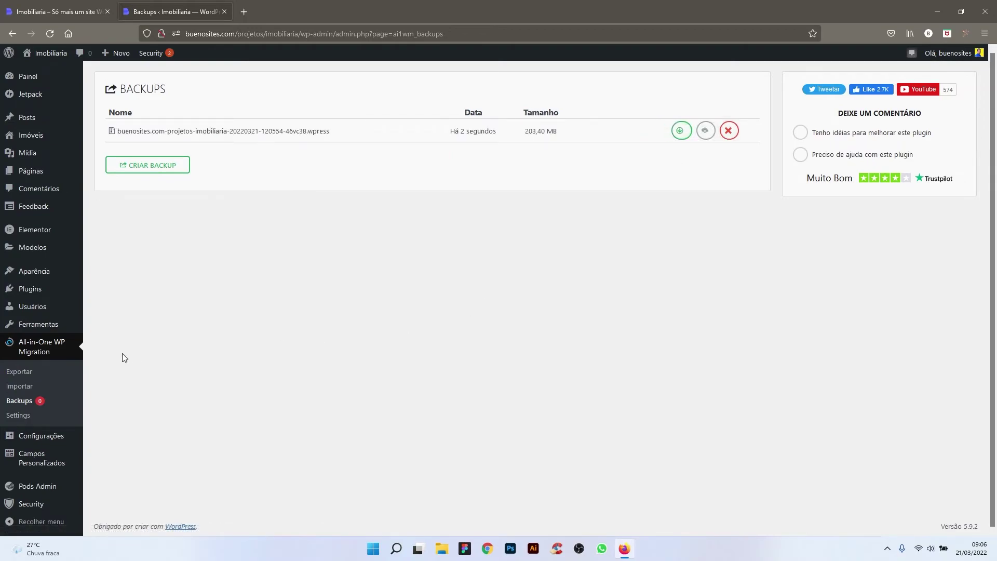
Step: Review the sources All-in-One WP Migration can import a site from and return to its list of backups
left_click(21, 387)
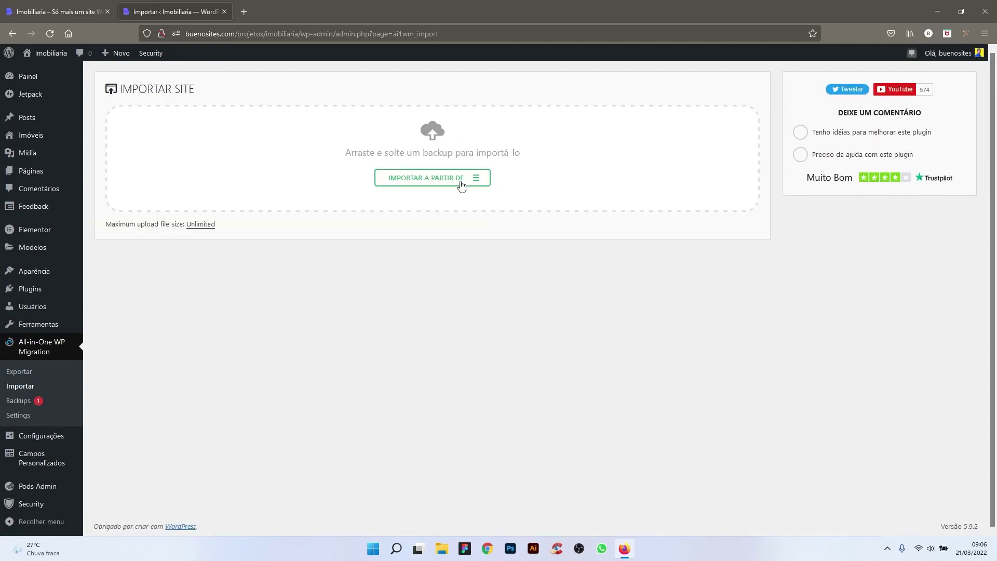
left_click(458, 181)
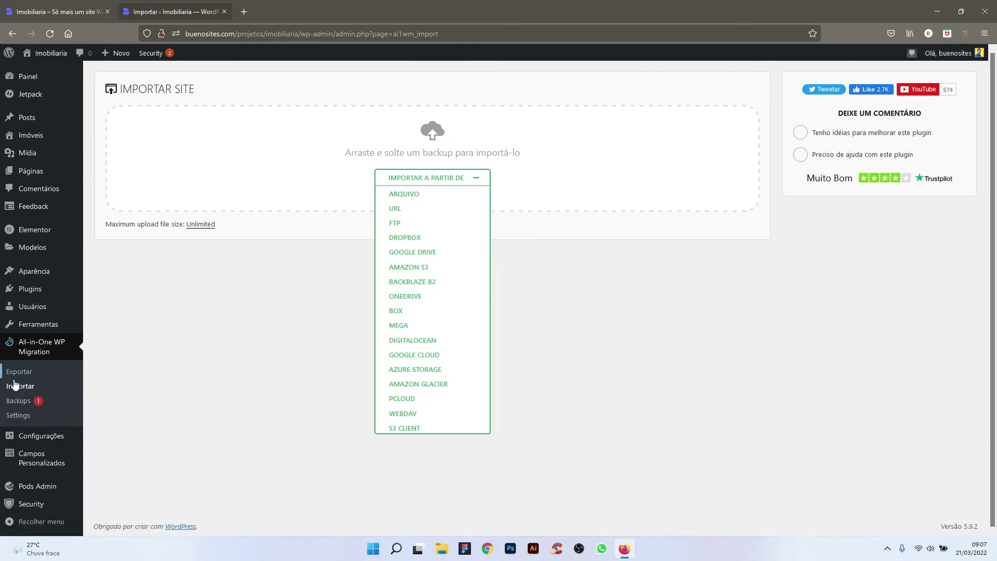
left_click(18, 401)
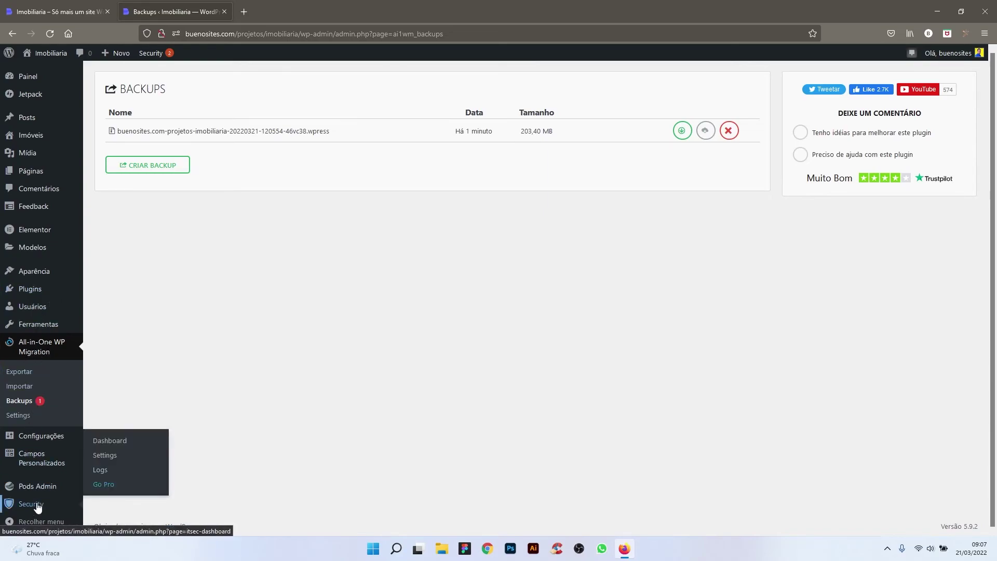
Step: Open the iThemes Security dashboard and examine its site scans, lockouts, bans and brute-force attack cards
mouse_move(29, 96)
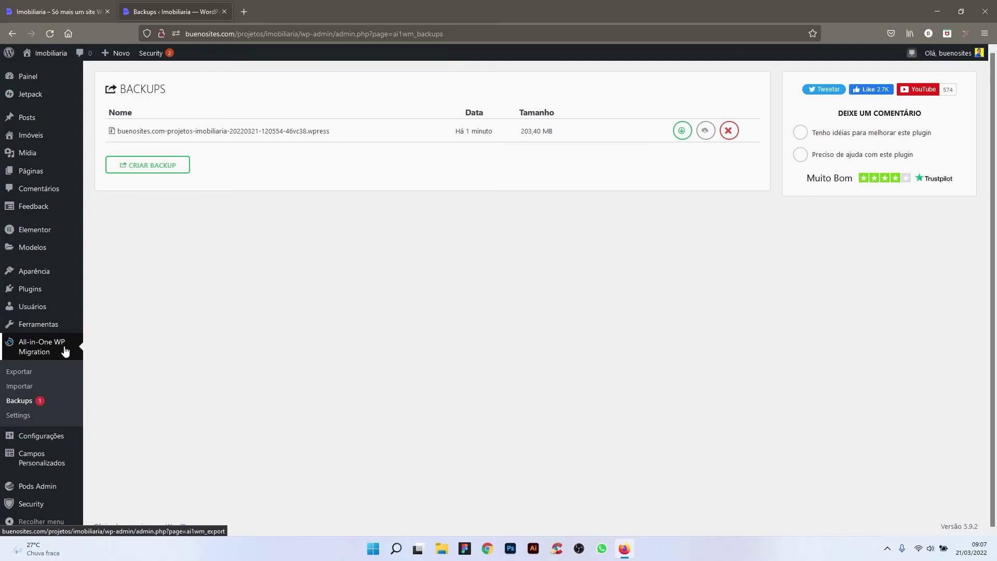
mouse_move(33, 294)
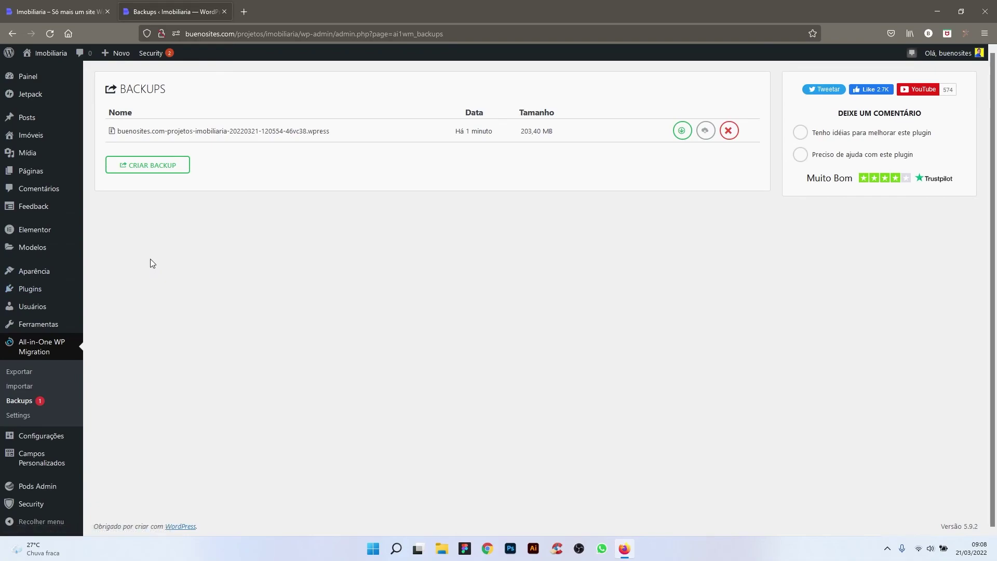
mouse_move(42, 270)
mouse_move(47, 473)
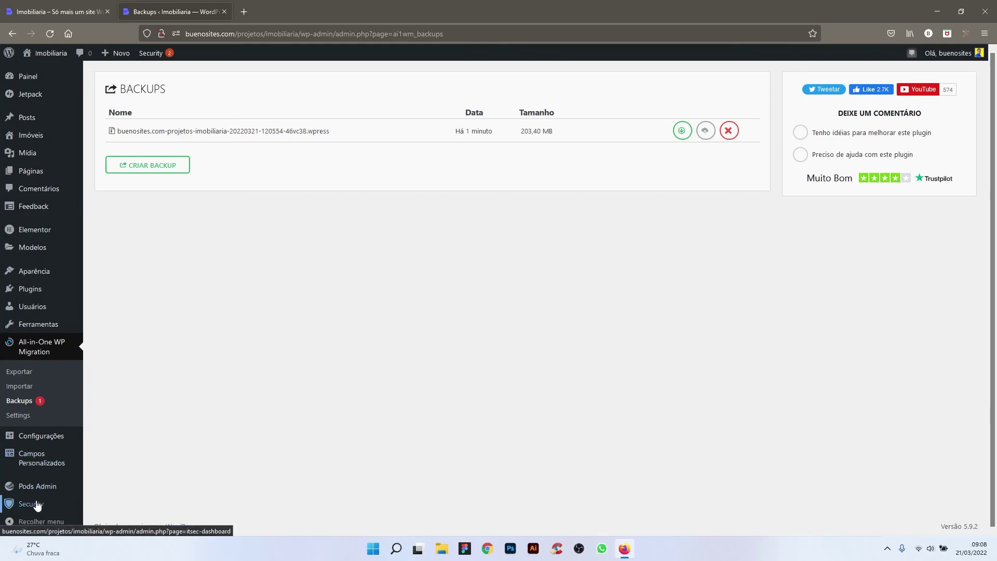
mouse_move(43, 503)
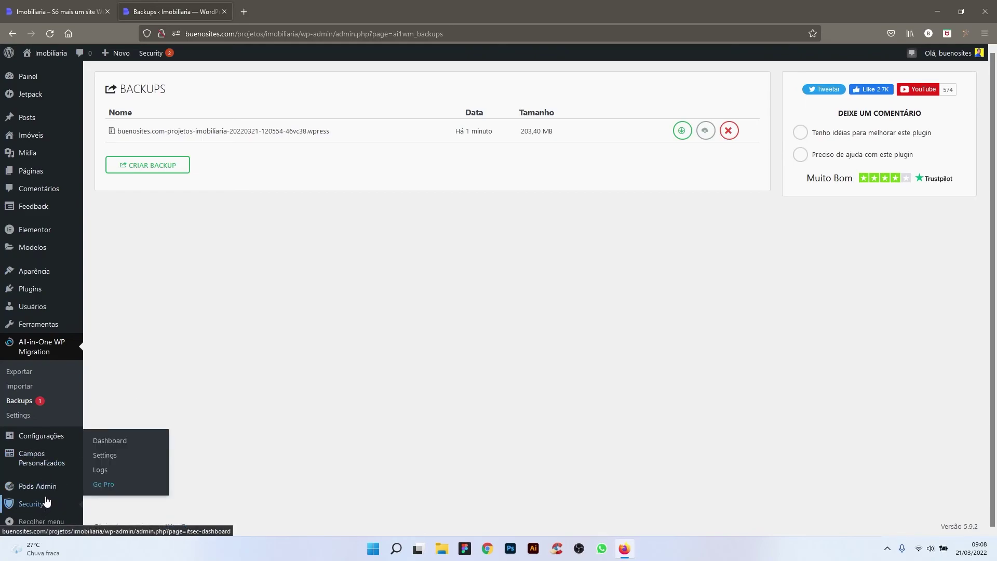
left_click(104, 445)
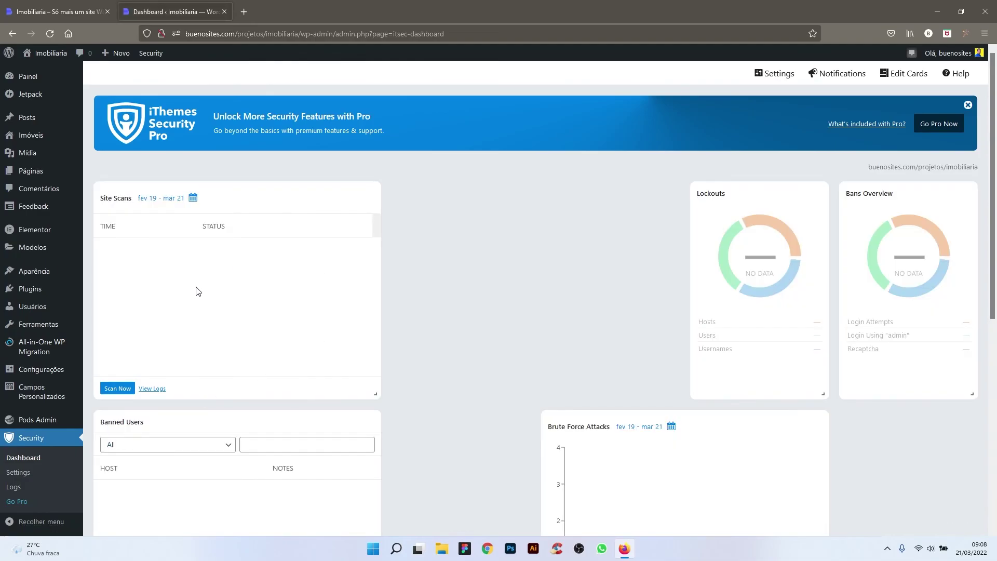
scroll(299, 303, "down", 3)
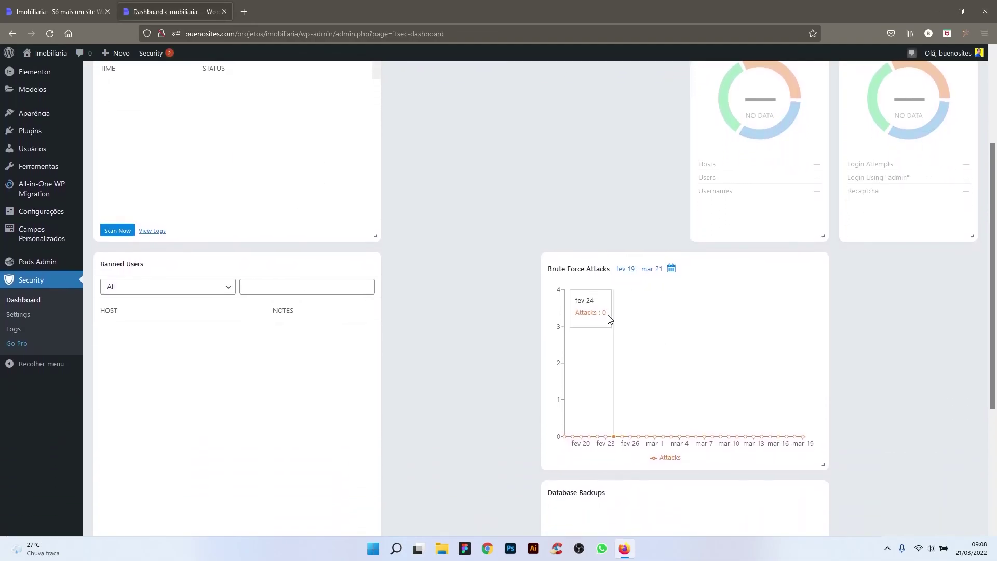
scroll(702, 377, "up", 2)
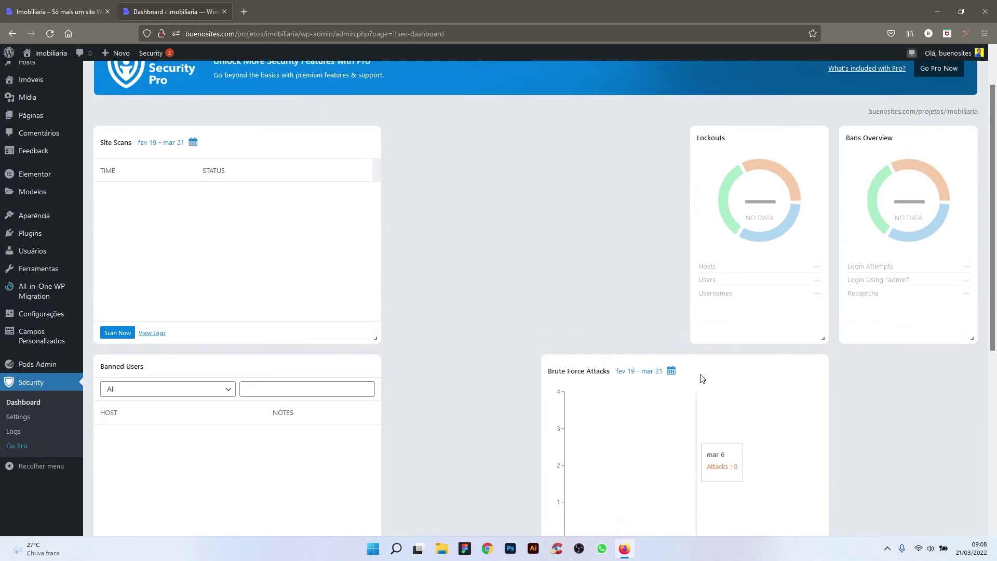
scroll(702, 377, "down", 1)
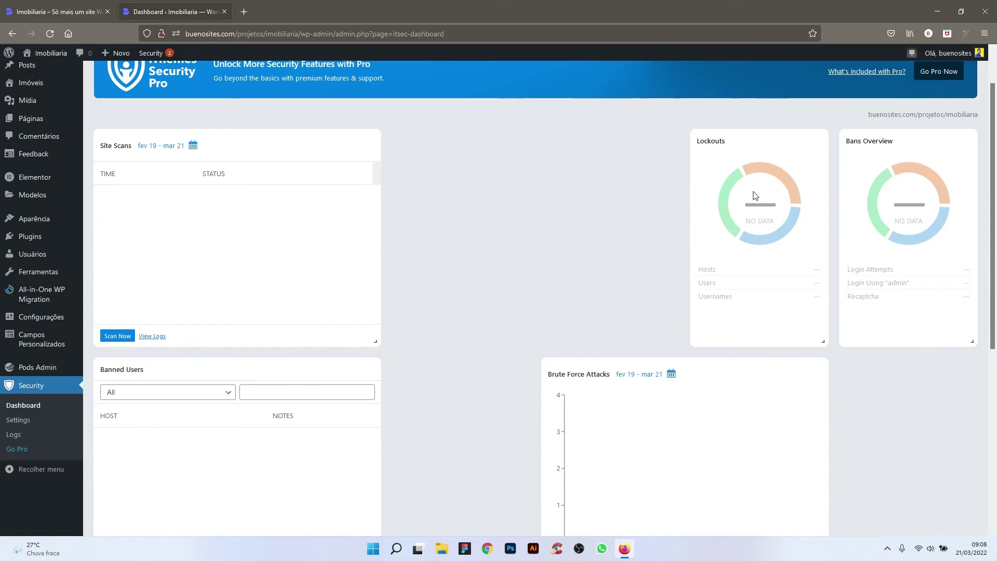
Step: Start a database backup from the Database Backups card and return to the start of the security dashboard
scroll(682, 306, "down", 2)
scroll(682, 307, "down", 4)
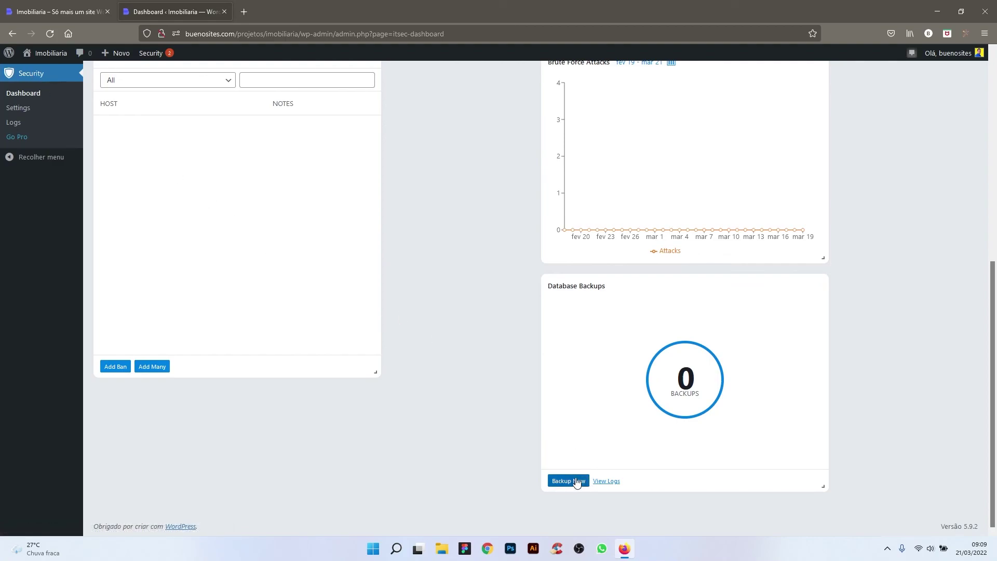
left_click(576, 480)
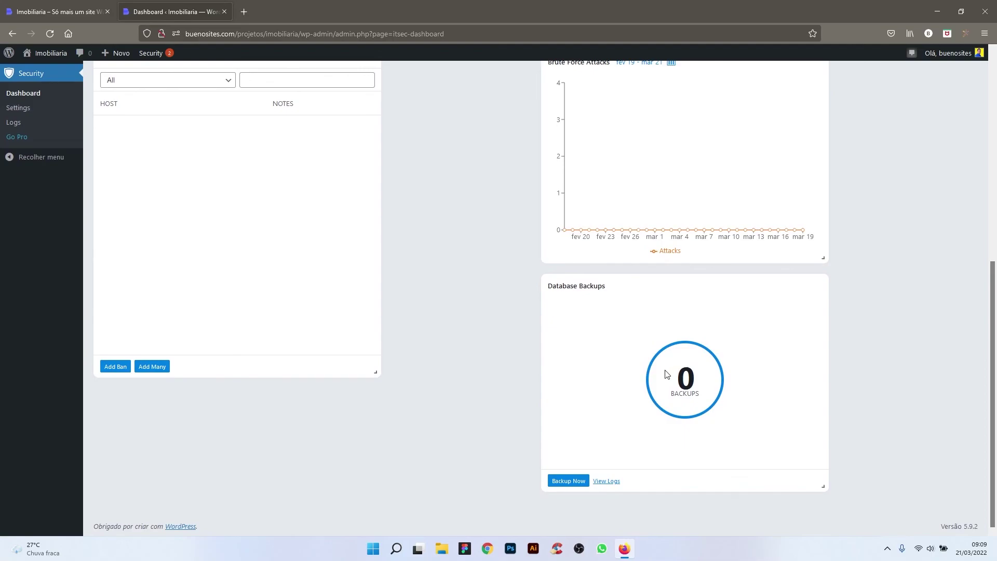
scroll(666, 374, "up", 4)
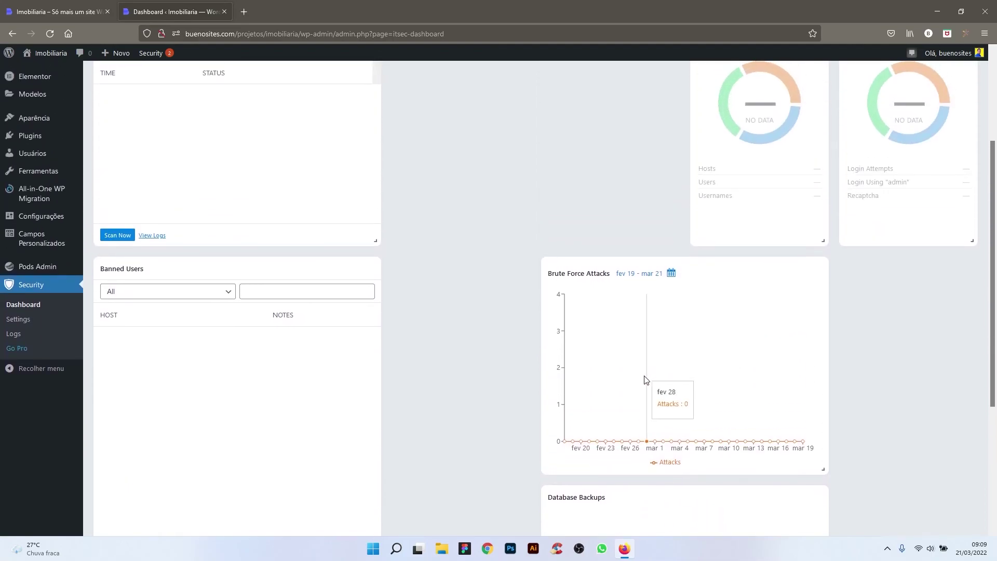
scroll(644, 376, "up", 3)
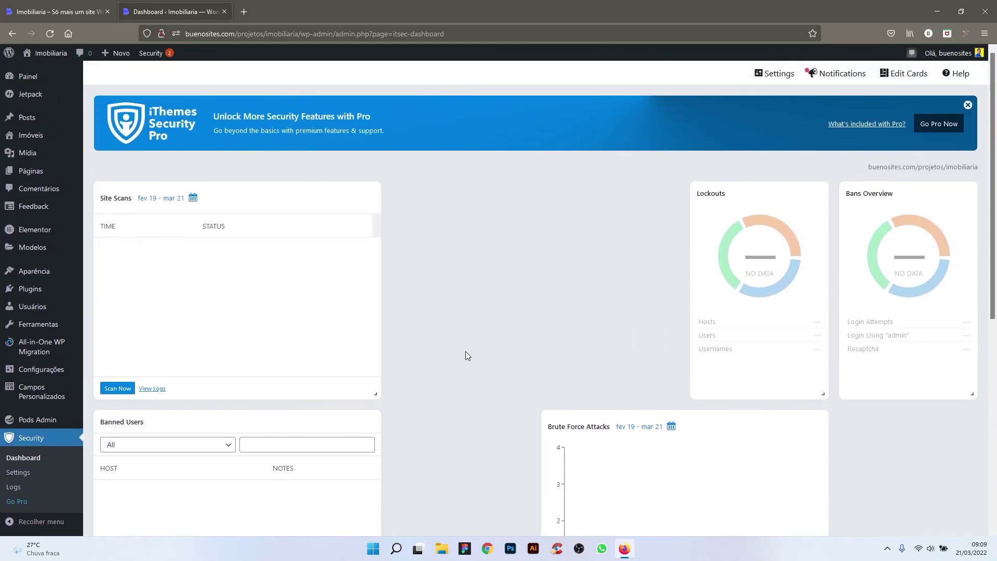